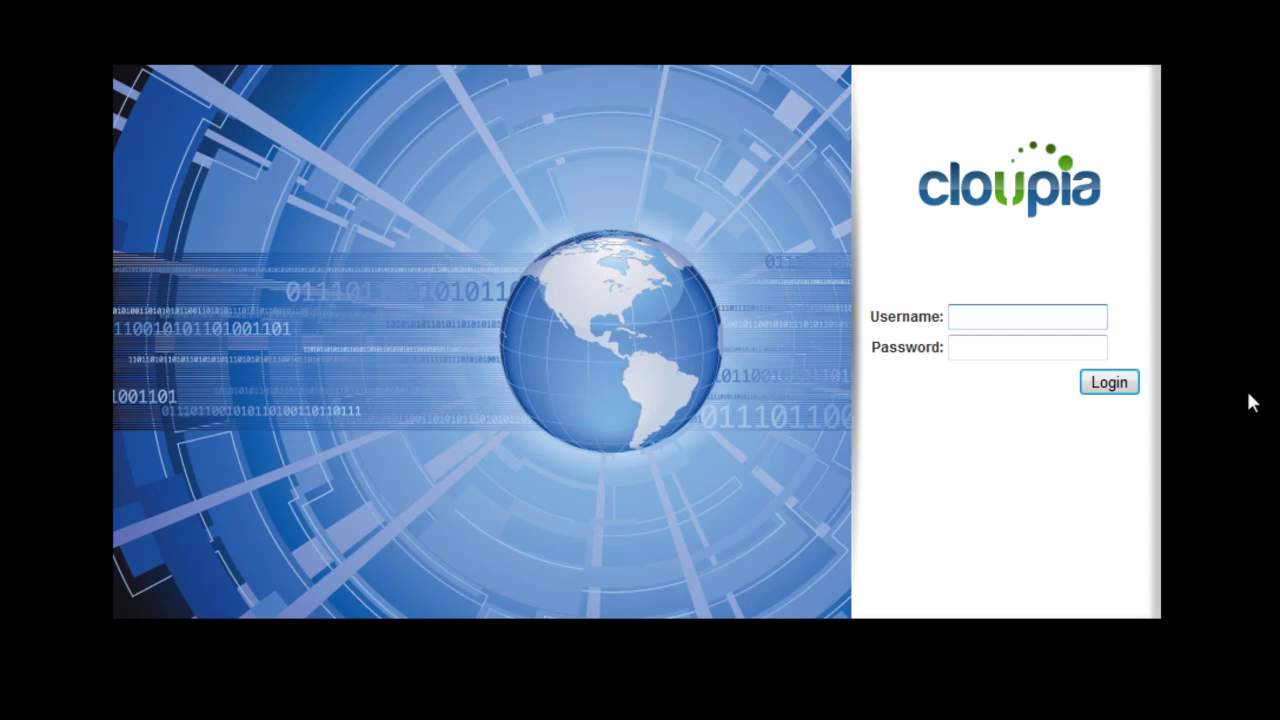
Step: Log in with the suggested username and the account password
type("kri")
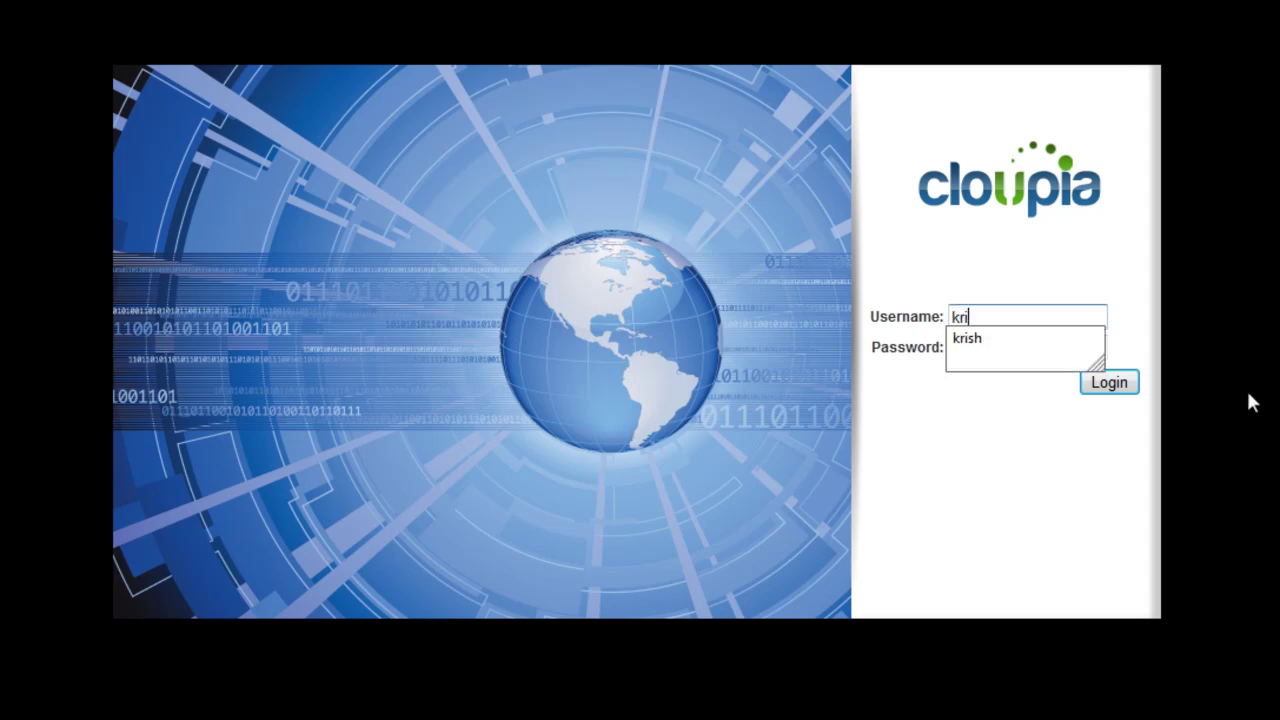
key("Down")
key("Return")
key("Tab")
type("******")
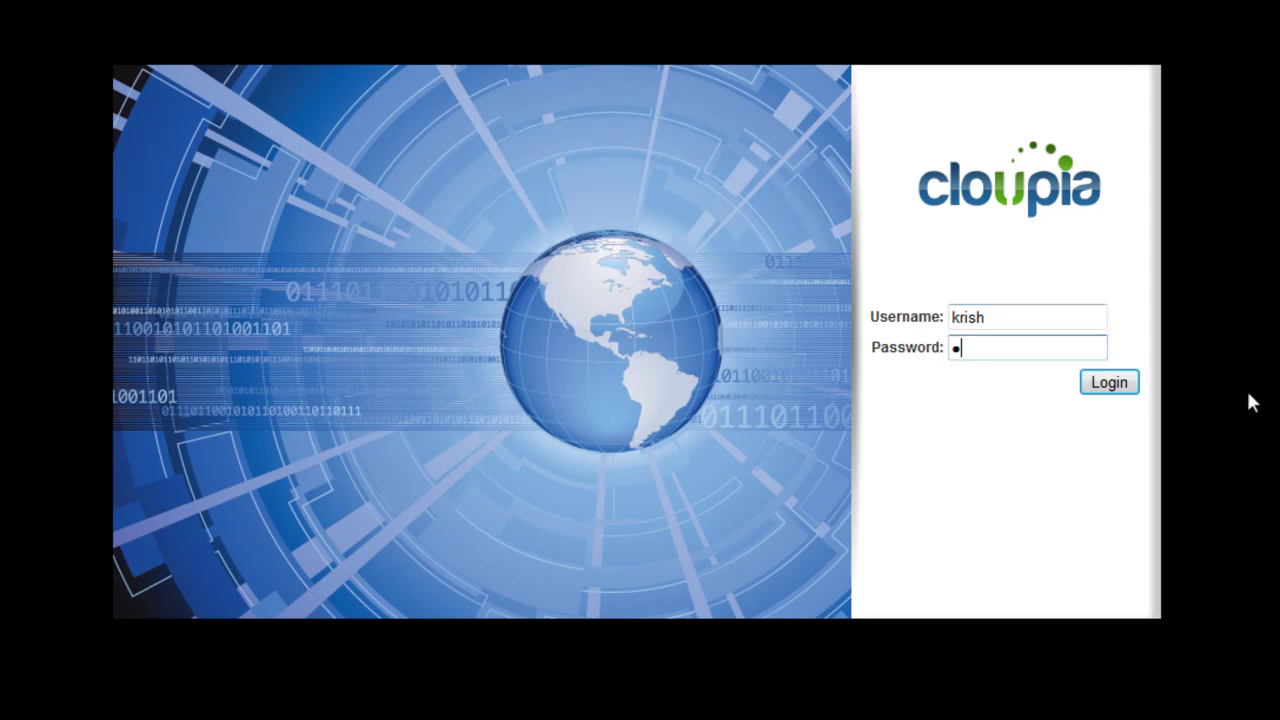
type("**")
key("Tab")
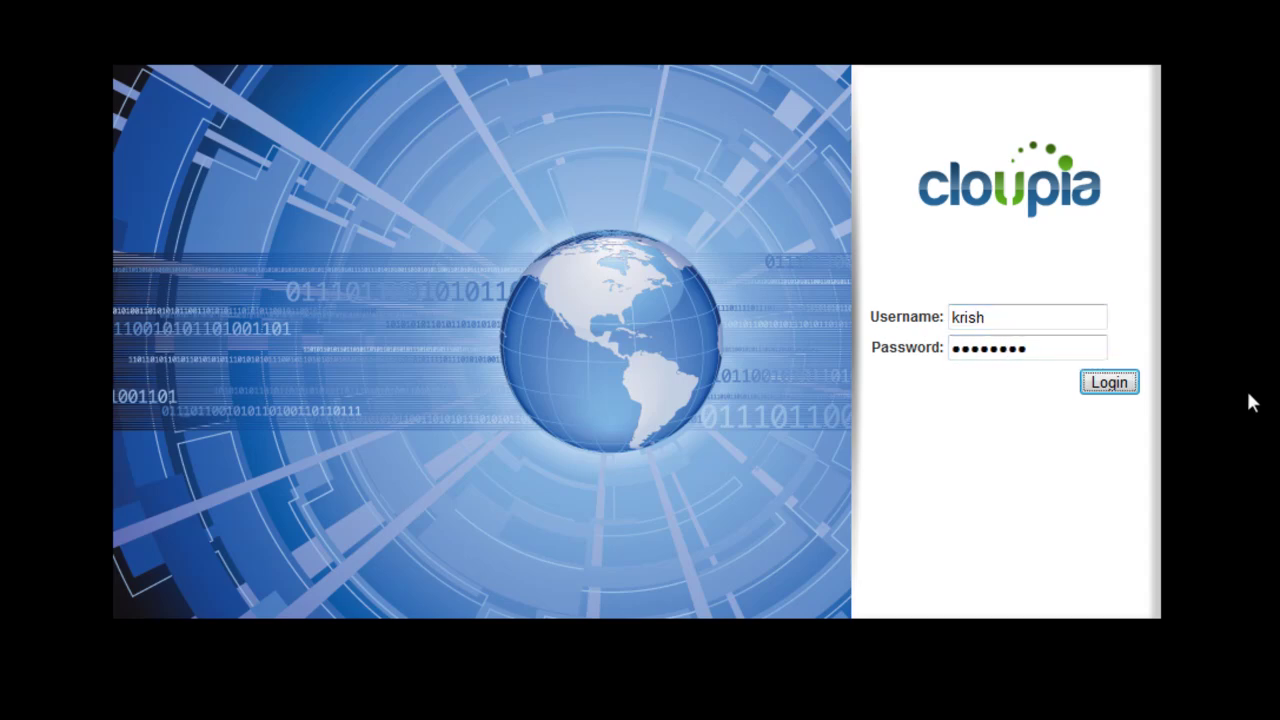
key("Return")
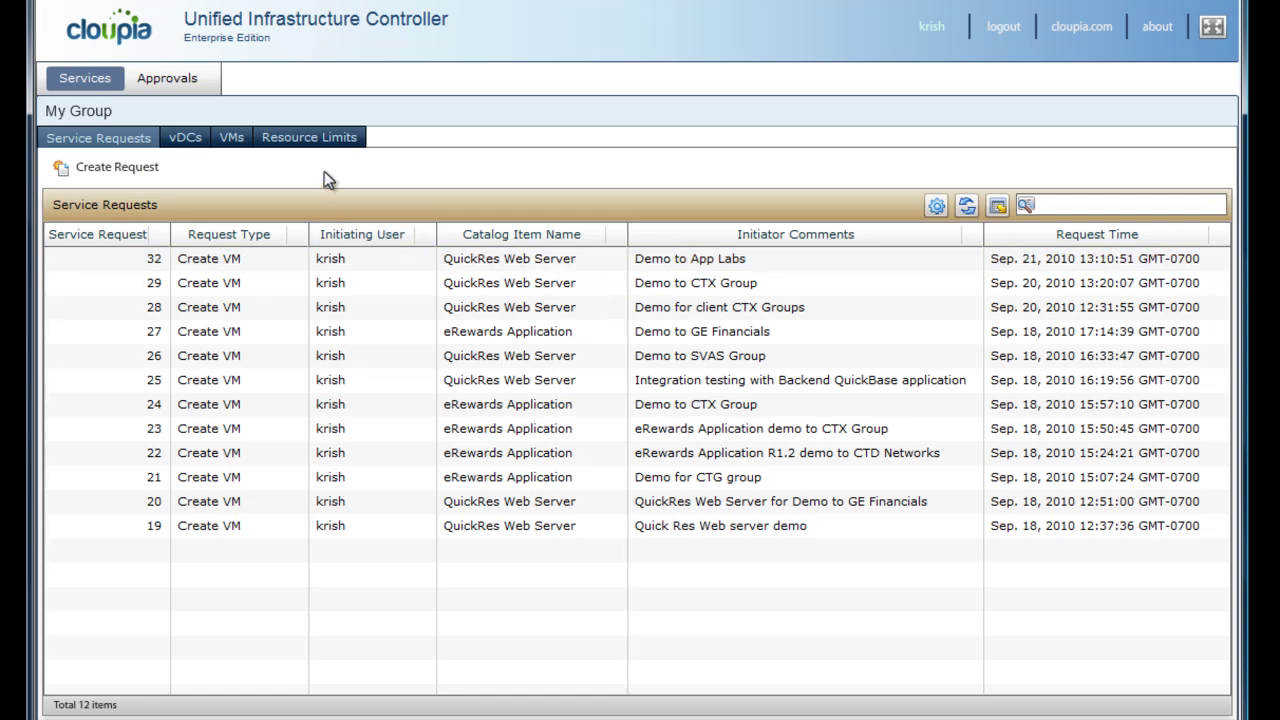
left_click(185, 137)
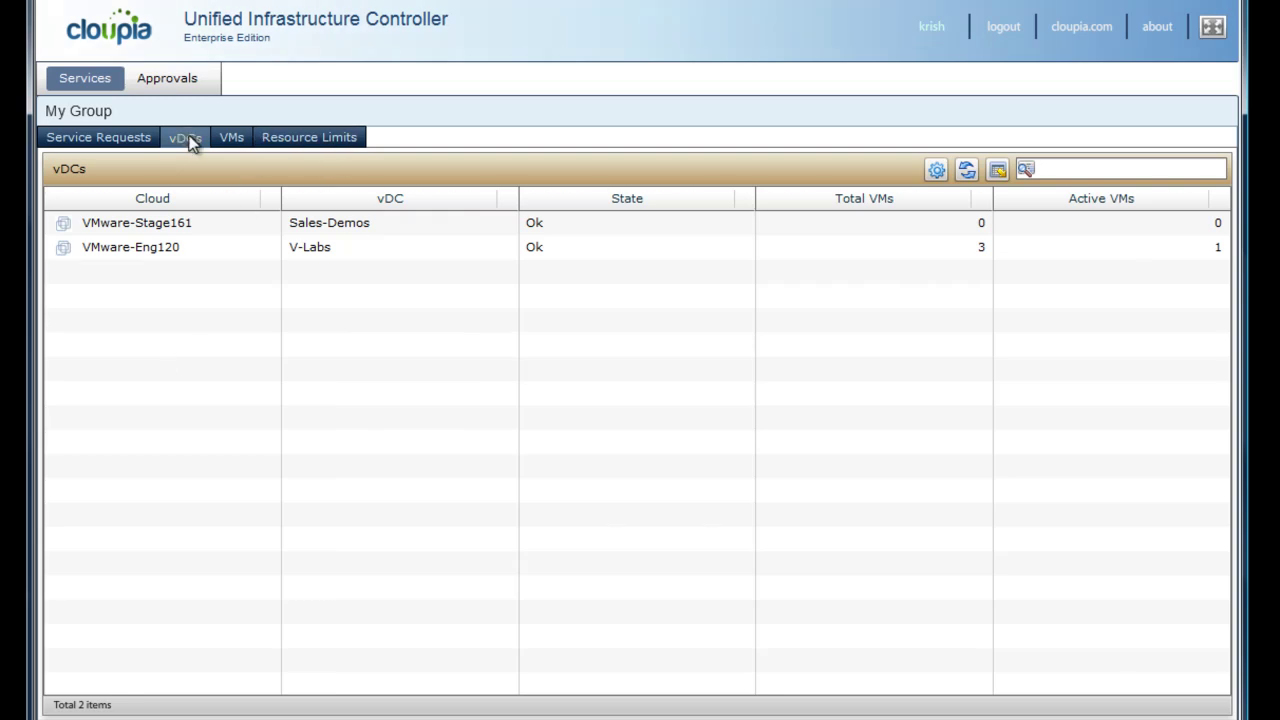
left_click(232, 138)
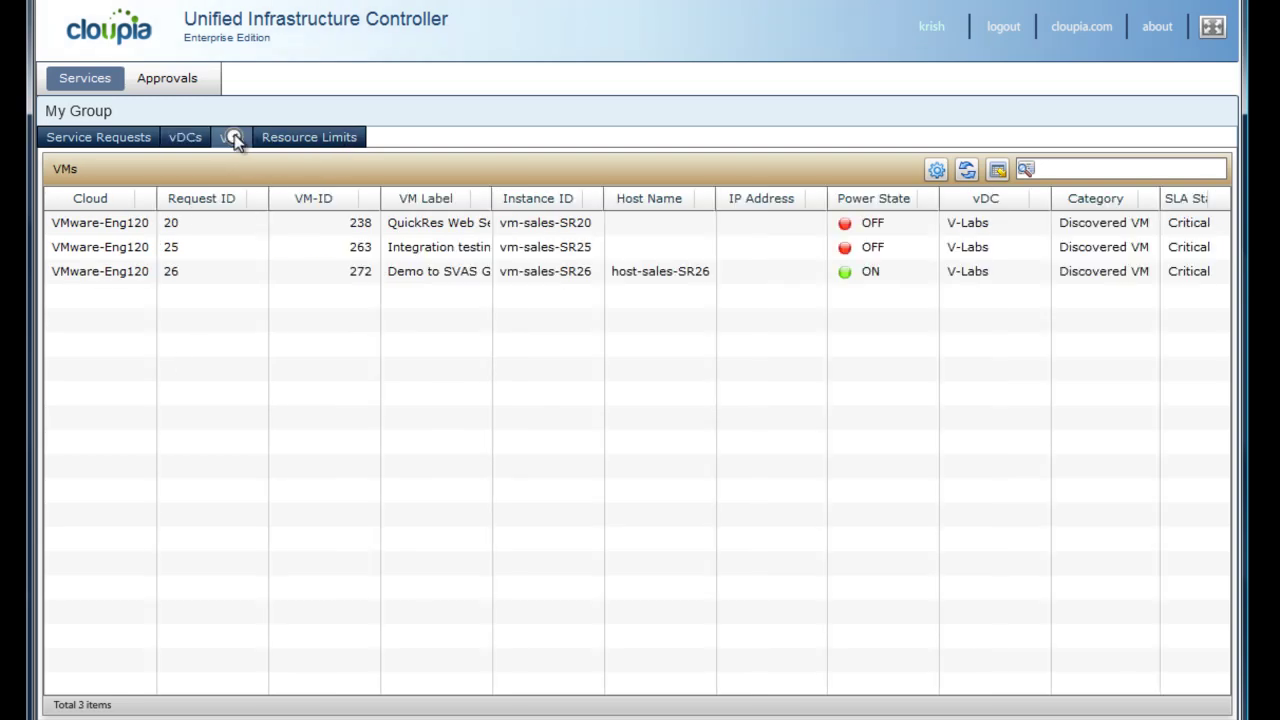
left_click(267, 277)
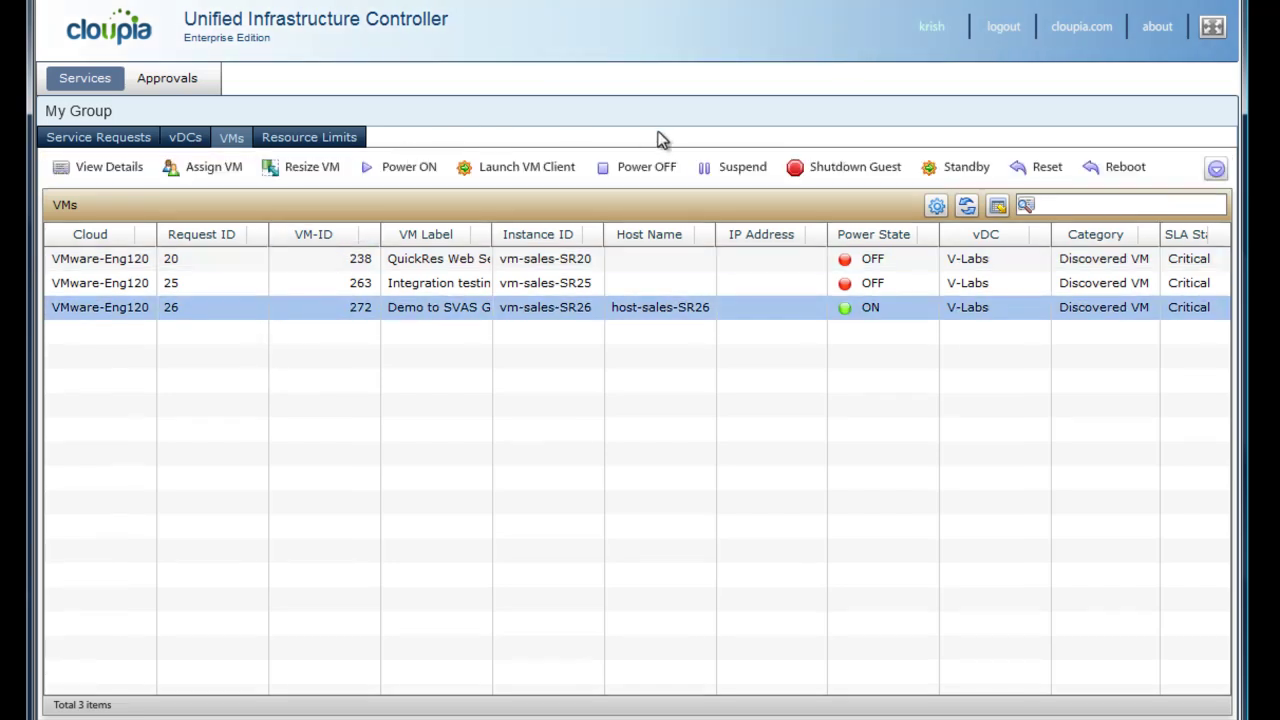
left_click(330, 138)
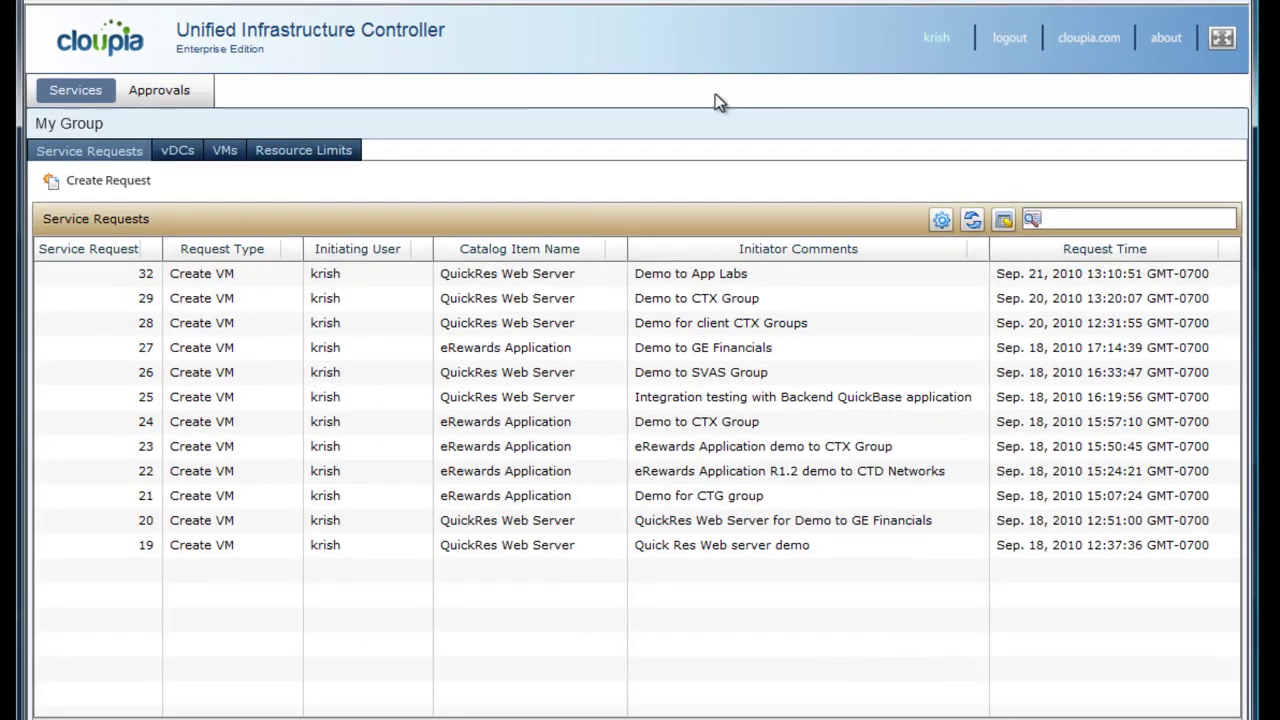
Step: Start a new service request from the QuickRes Web Server catalog
left_click(145, 184)
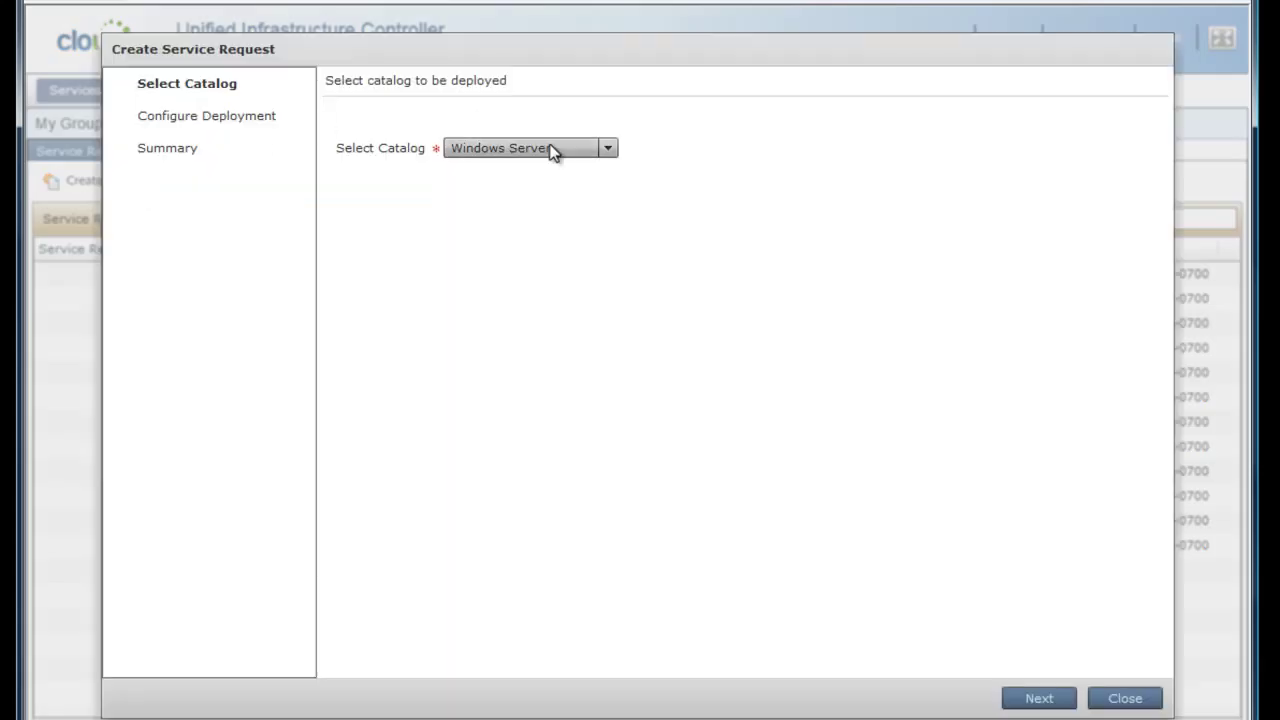
left_click(608, 147)
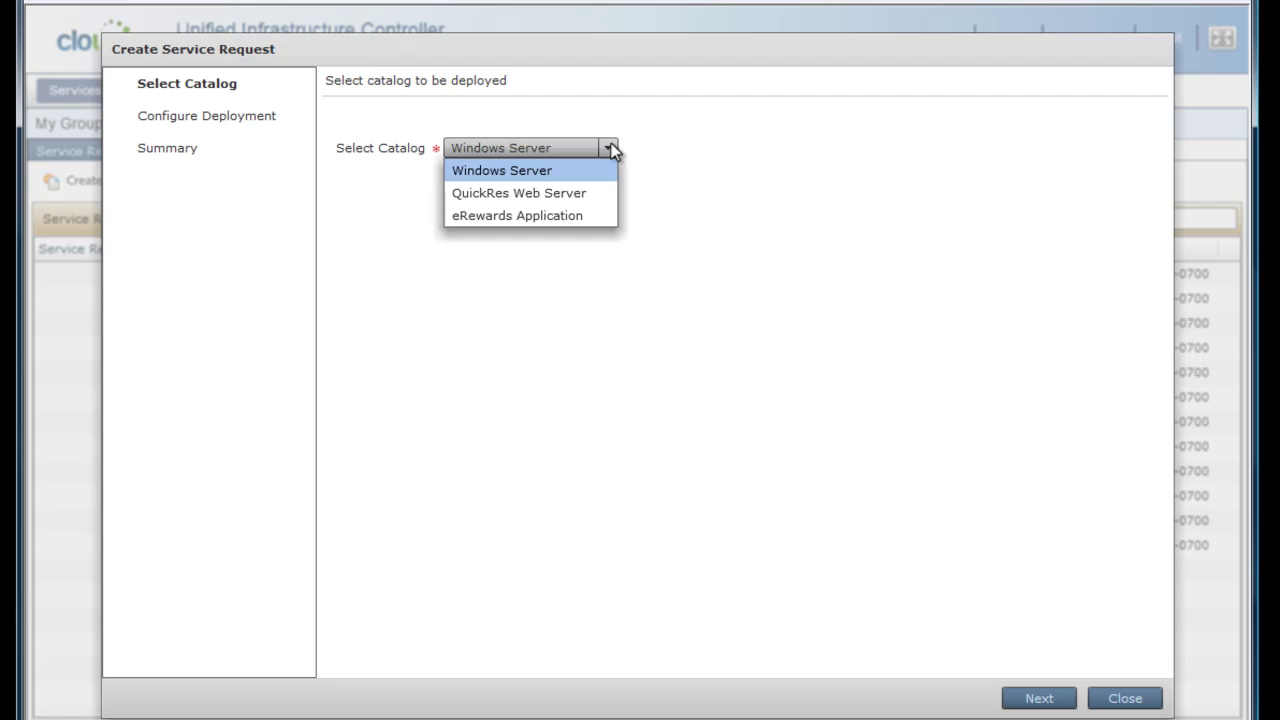
left_click(583, 195)
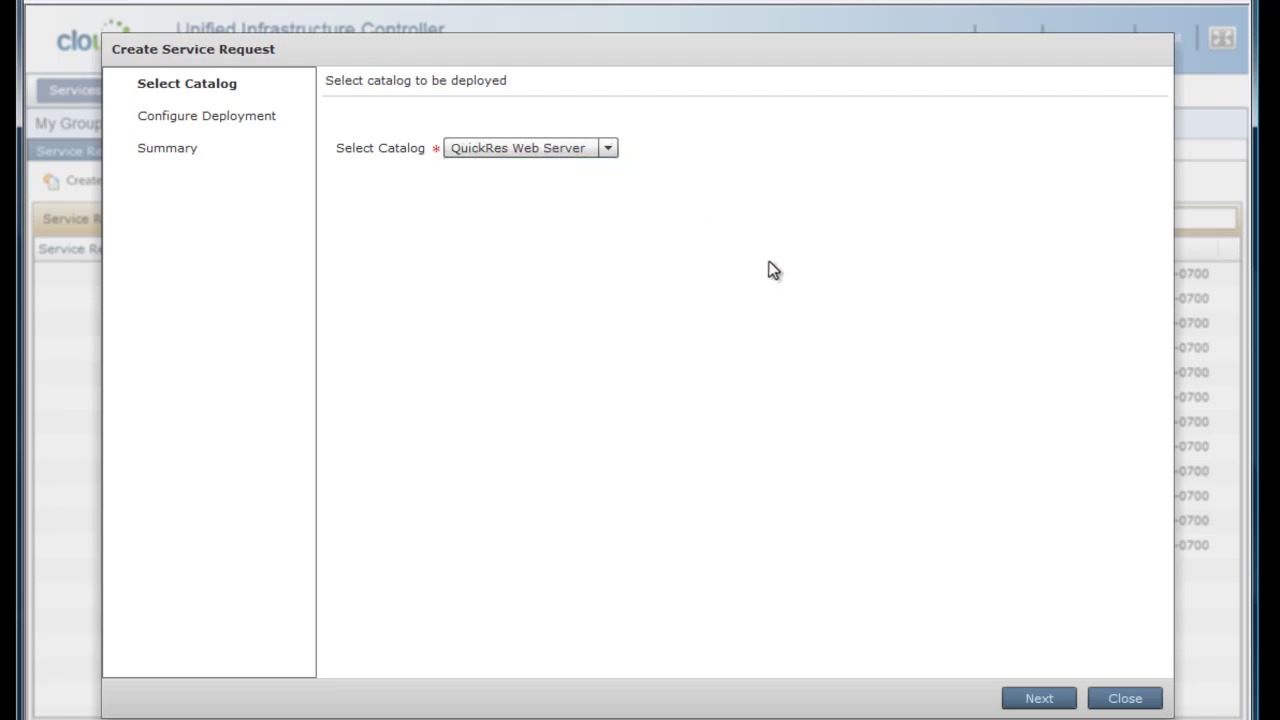
left_click(1042, 698)
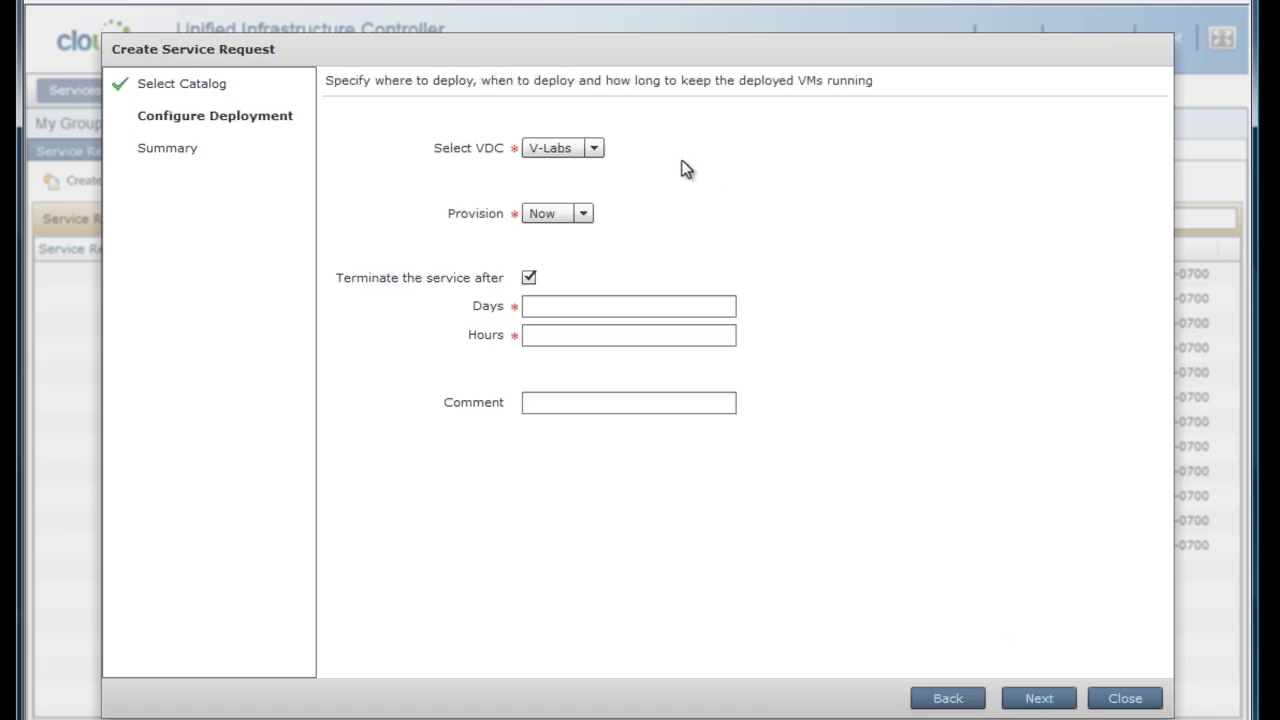
Step: Deploy to the V-Labs vDC with provisioning set to Now
left_click(593, 149)
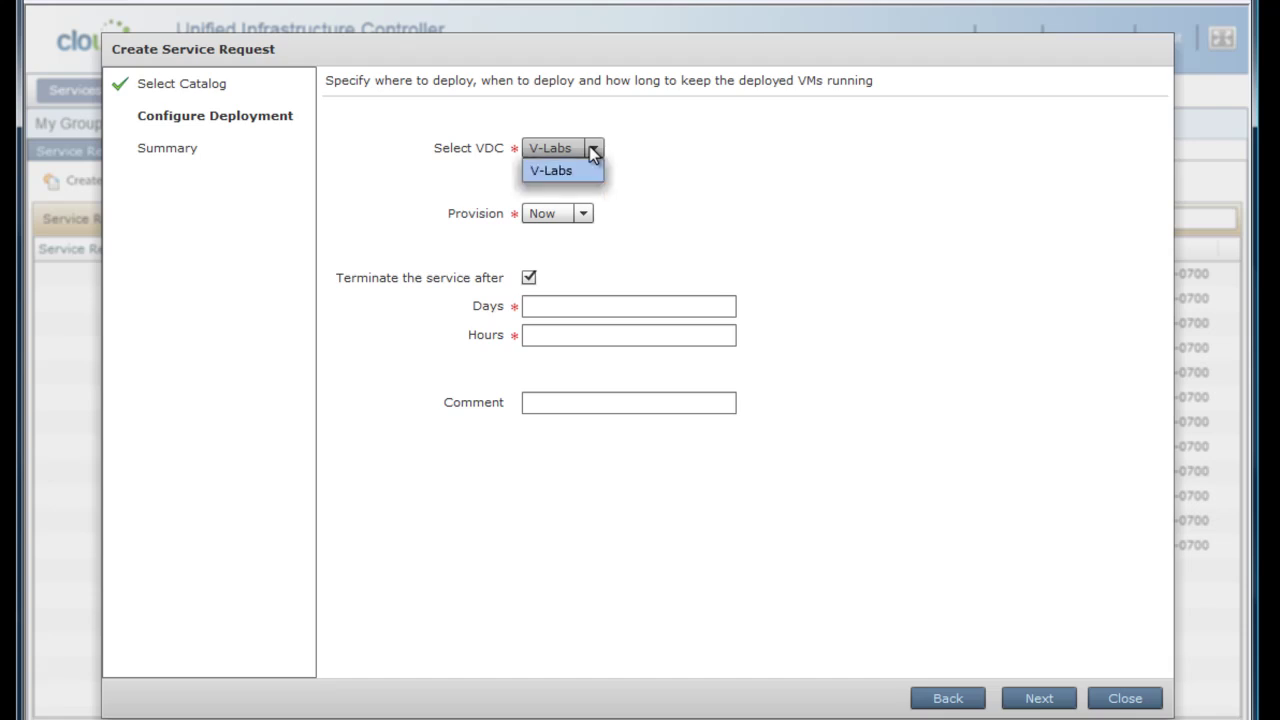
left_click(679, 141)
left_click(583, 216)
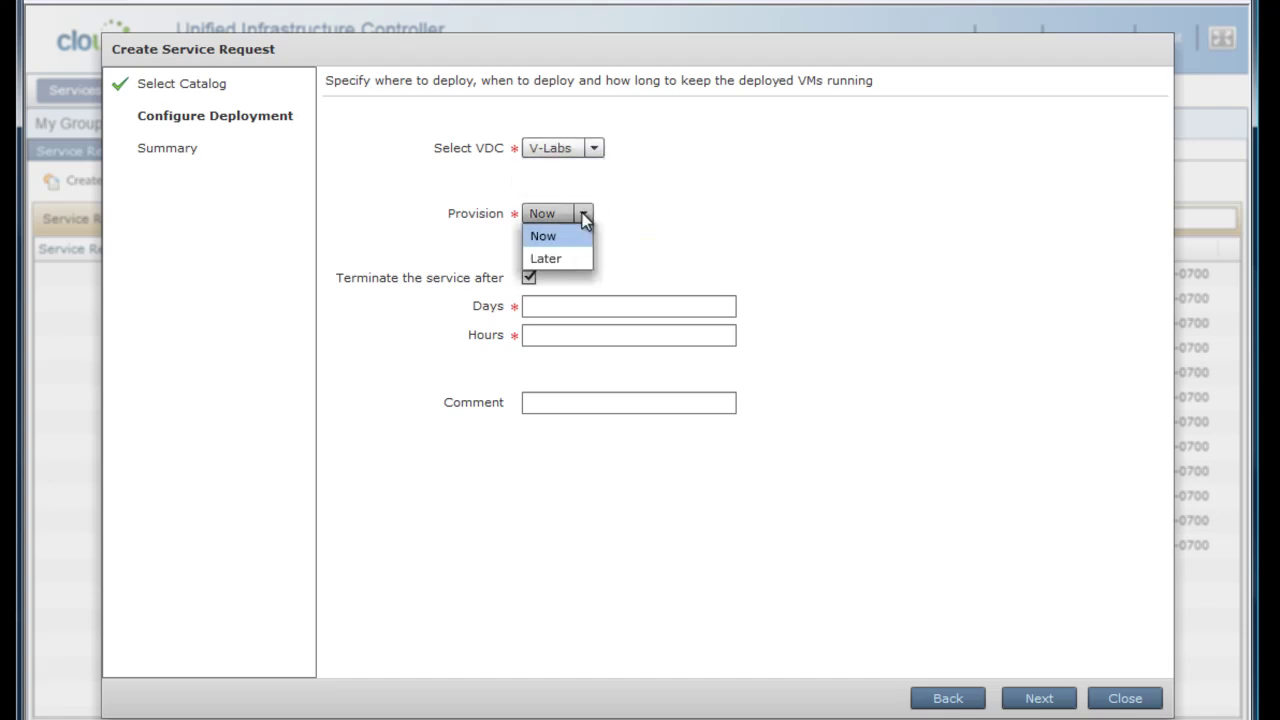
left_click(566, 259)
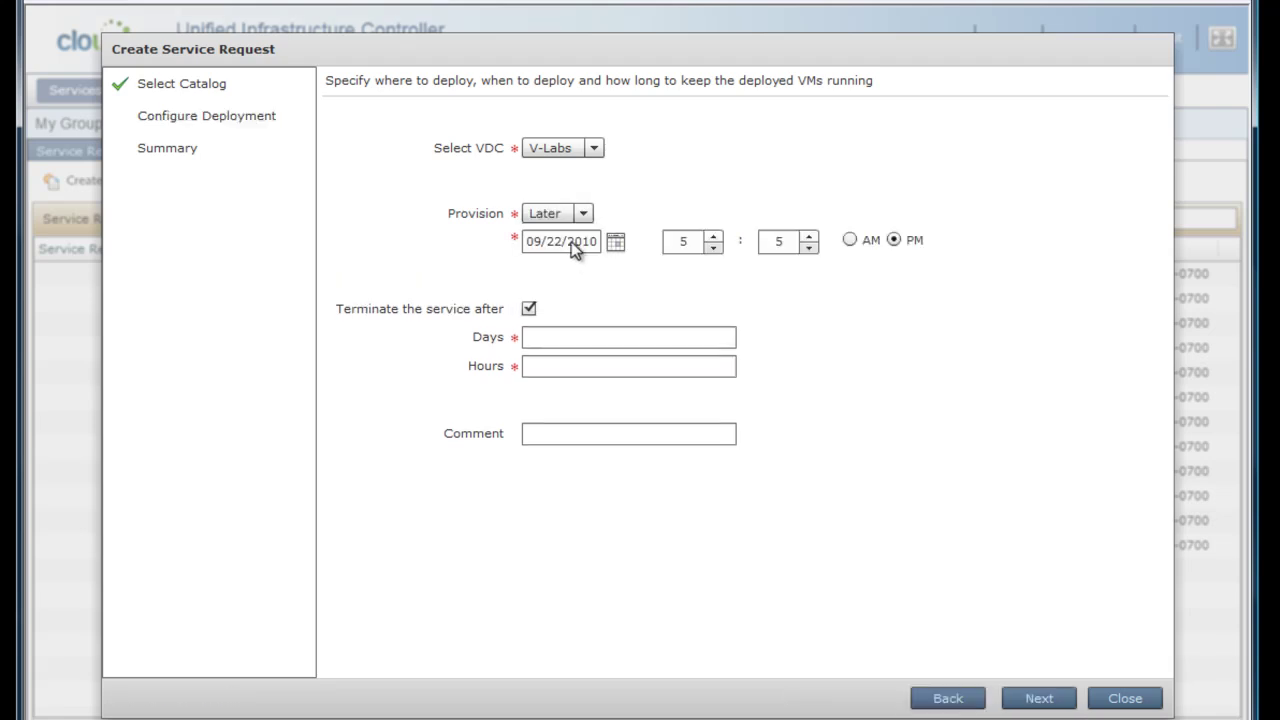
left_click(583, 213)
left_click(576, 240)
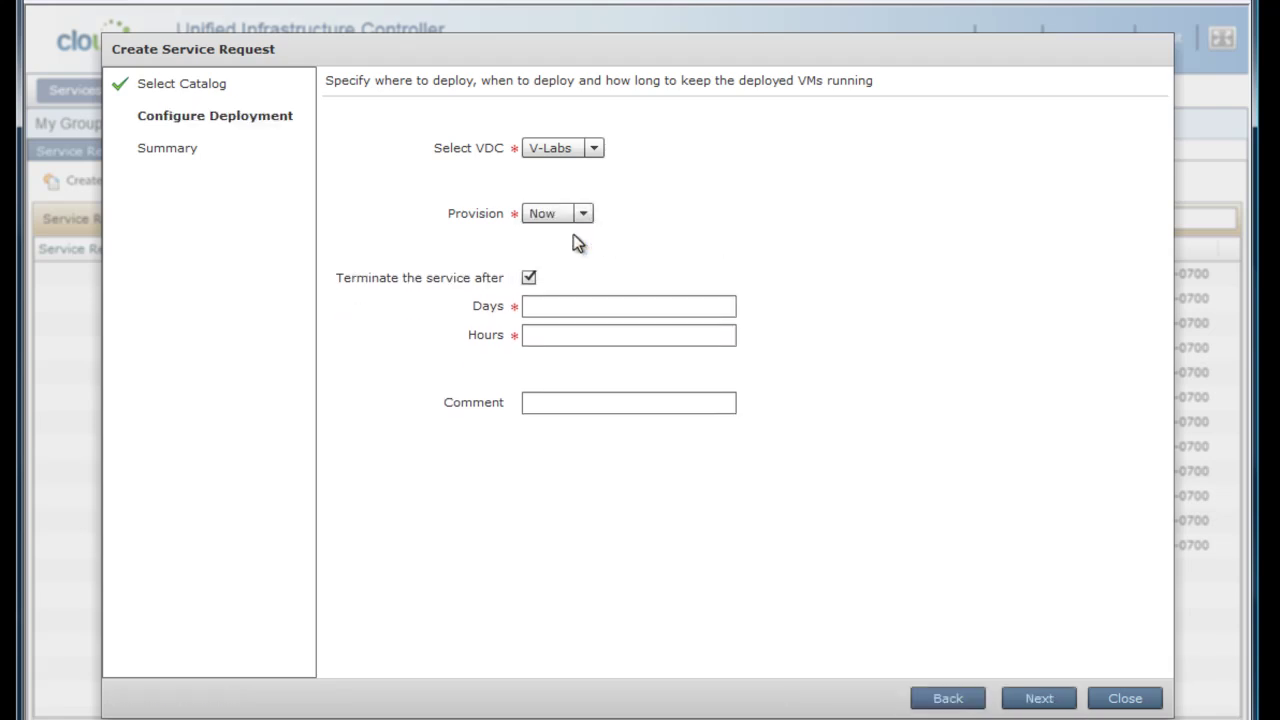
Step: Terminate after 5 days 10 hours, add comment 'Demo', and reach the Summary page
left_click(573, 317)
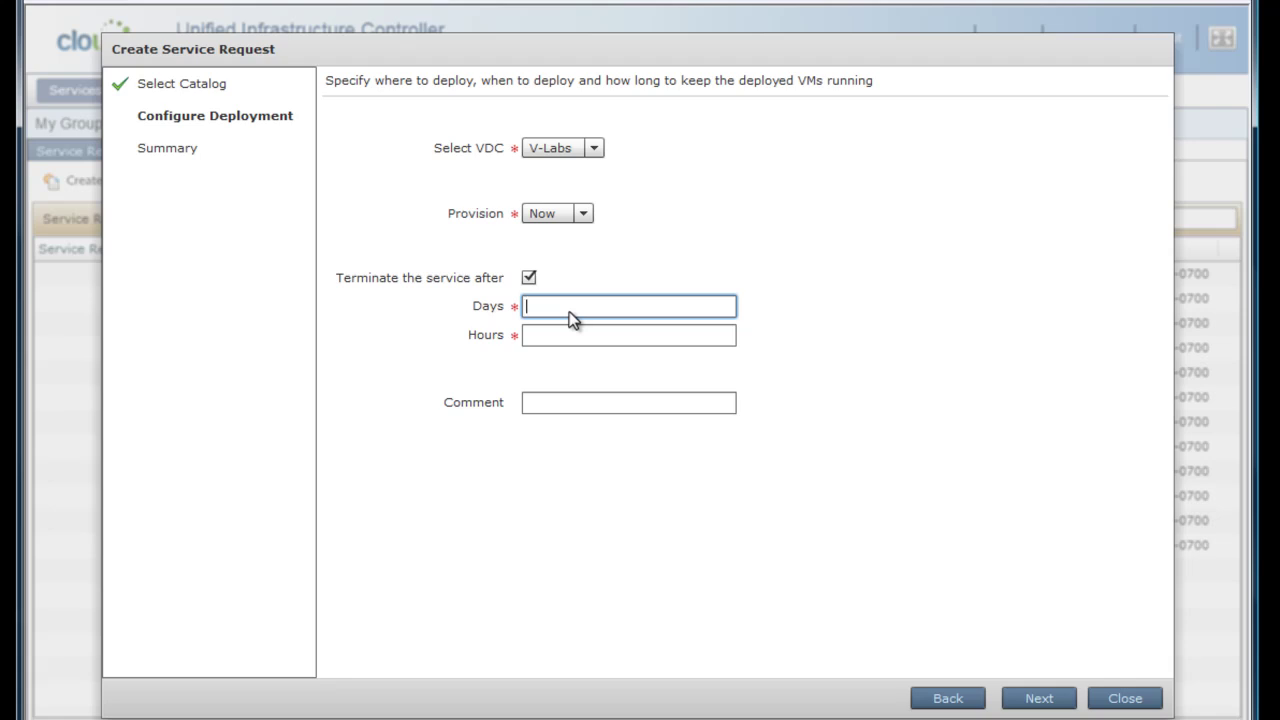
type("5")
key("Tab")
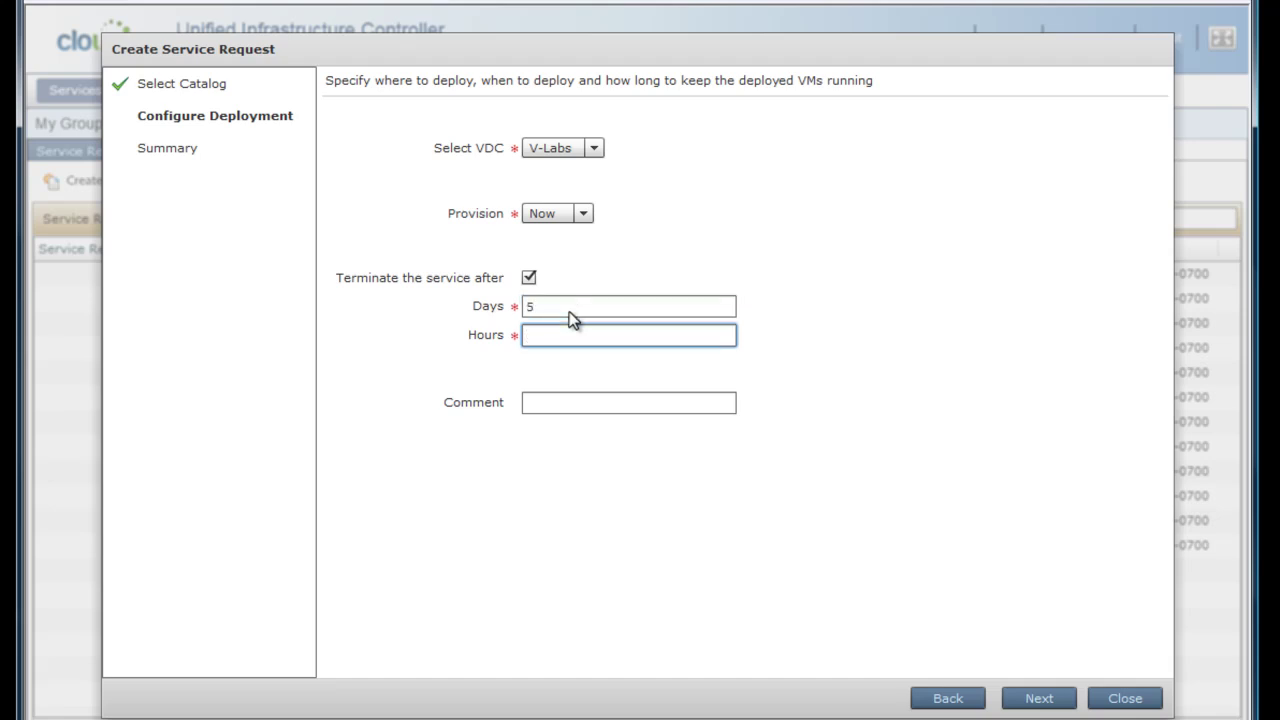
type("10")
left_click(550, 403)
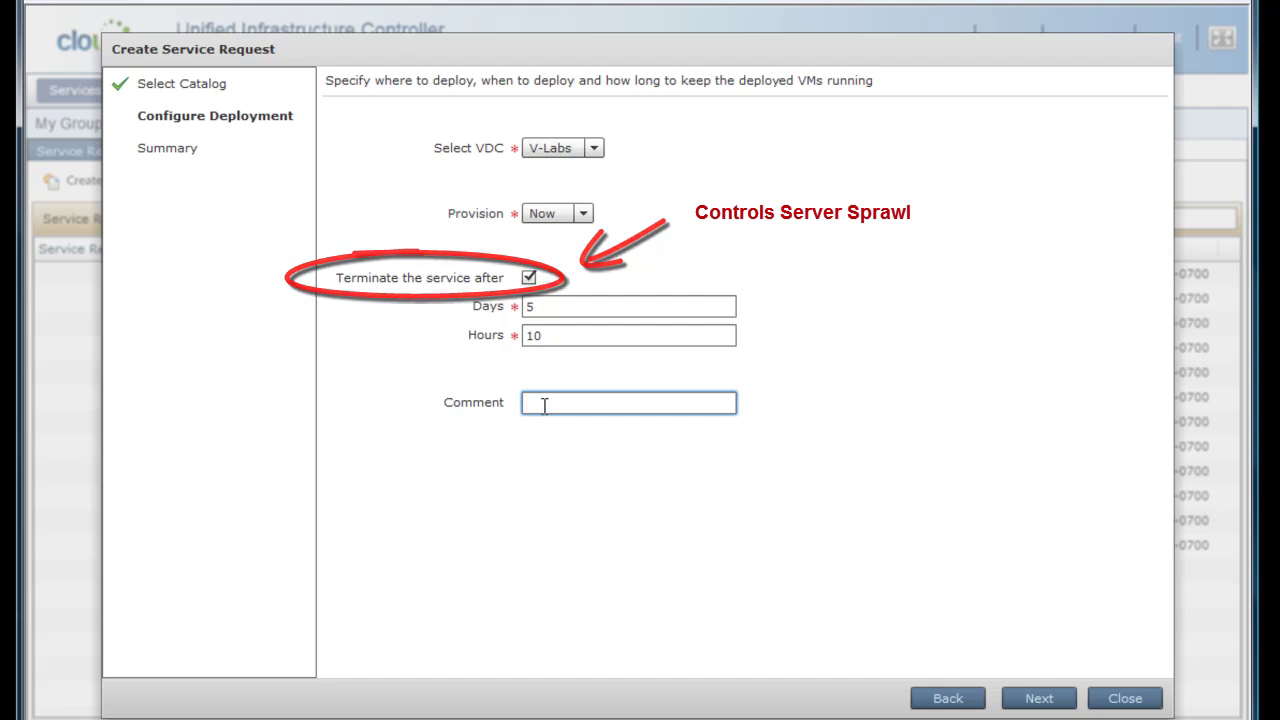
type("Demo")
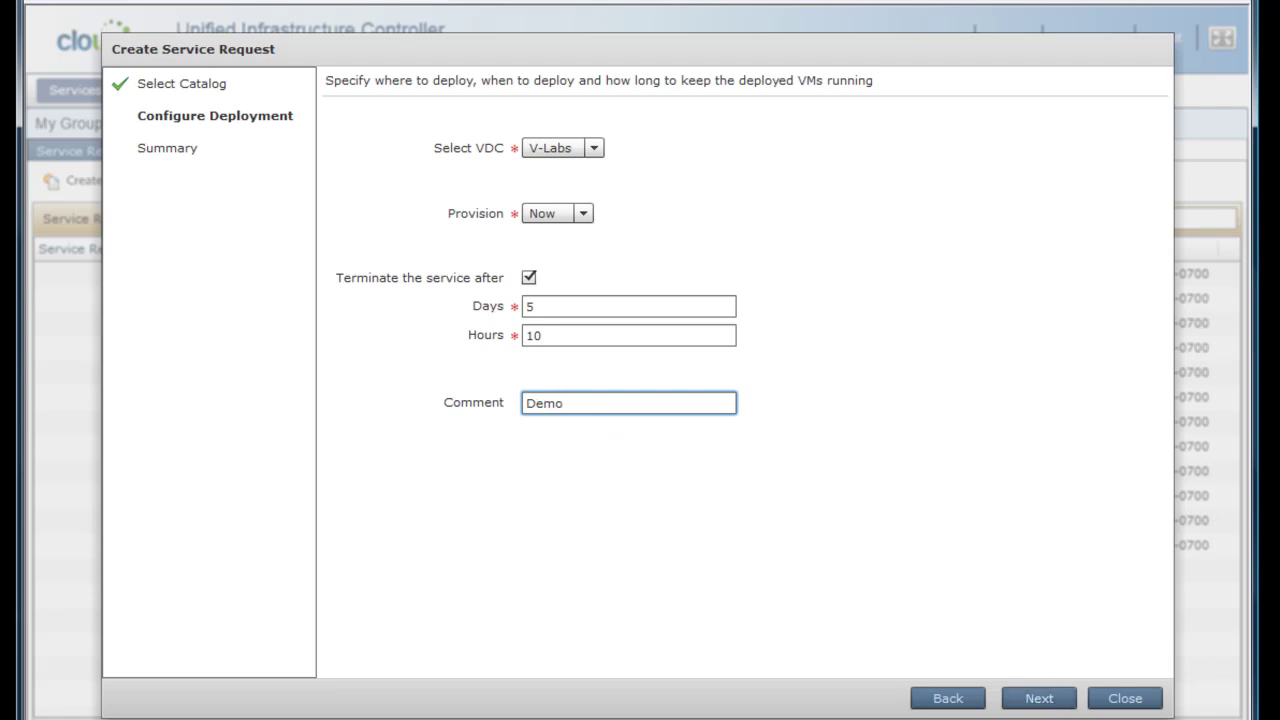
left_click(1039, 698)
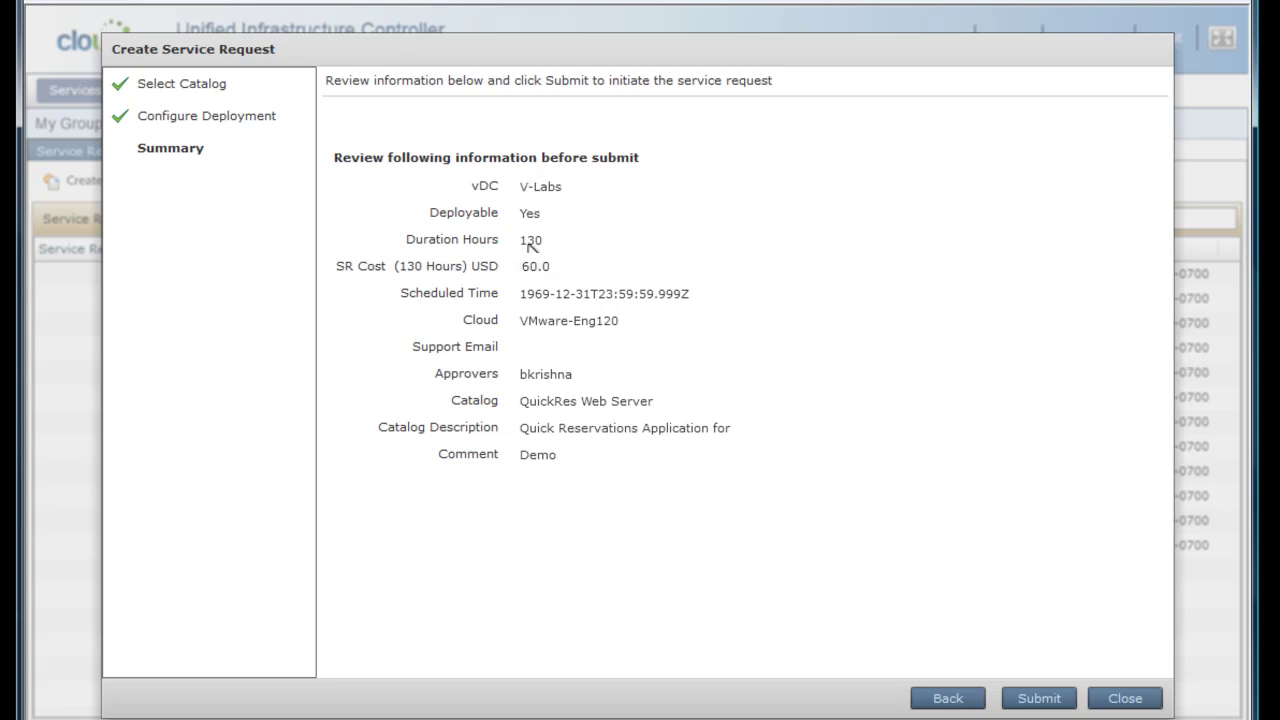
Step: Submit the request and view the status details of request 33
left_click(1040, 697)
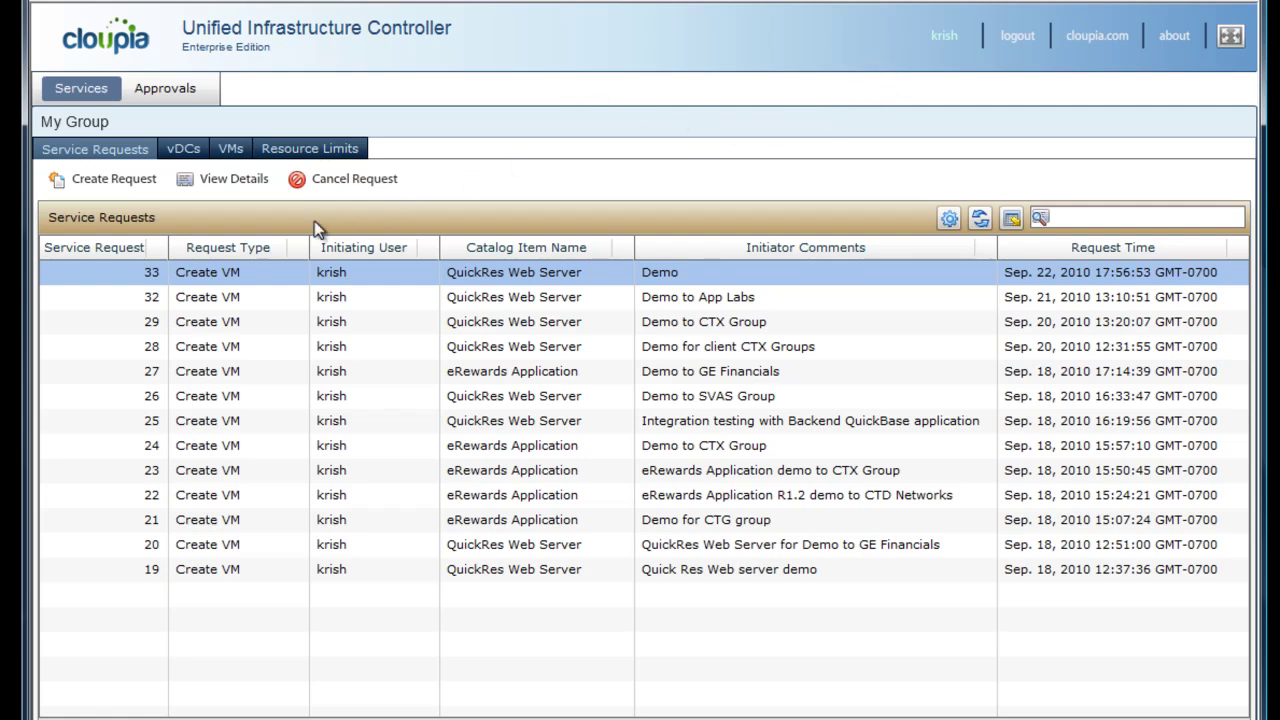
left_click(245, 180)
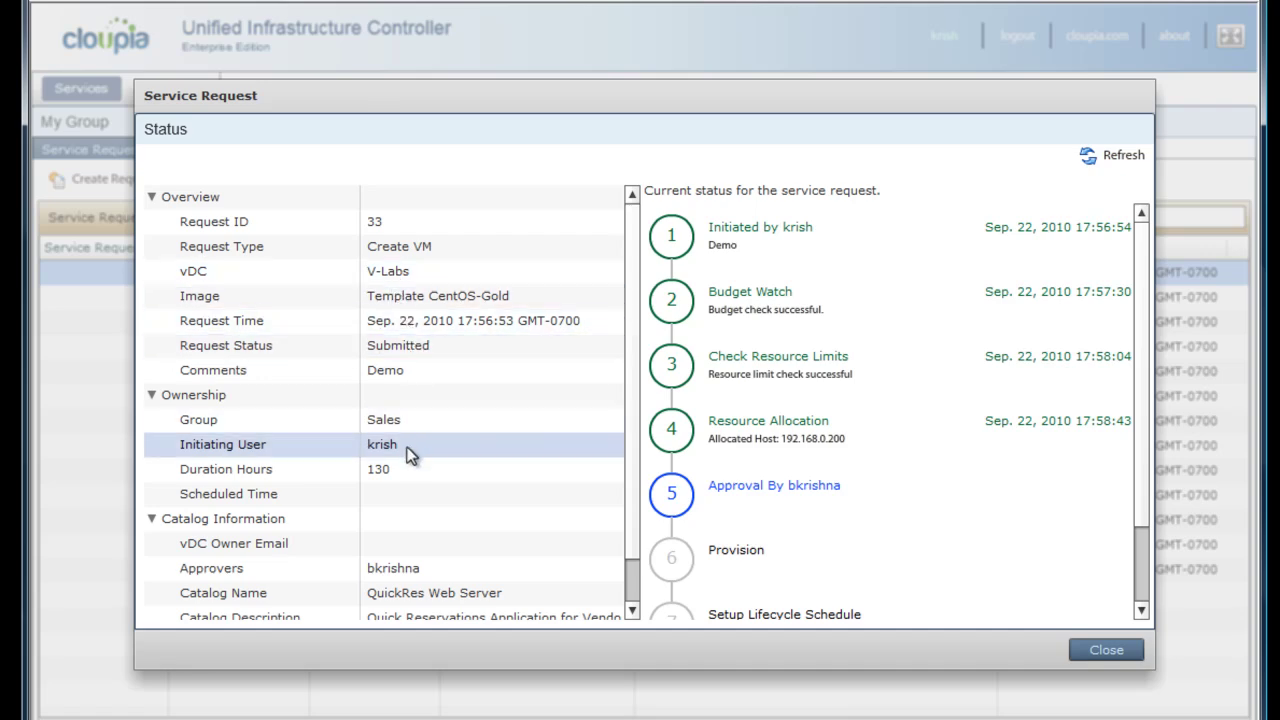
left_click(635, 592)
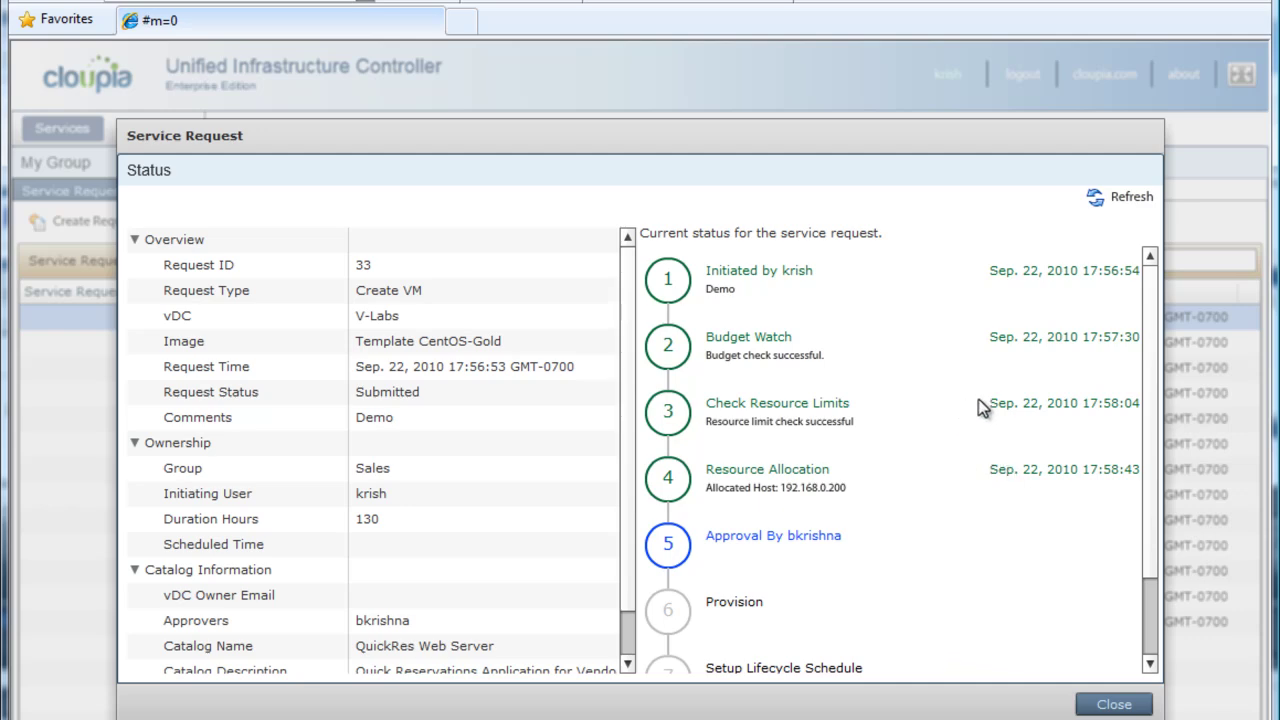
Step: Inspect all provisioning steps of request 25's status details, then close them
left_click(1102, 705)
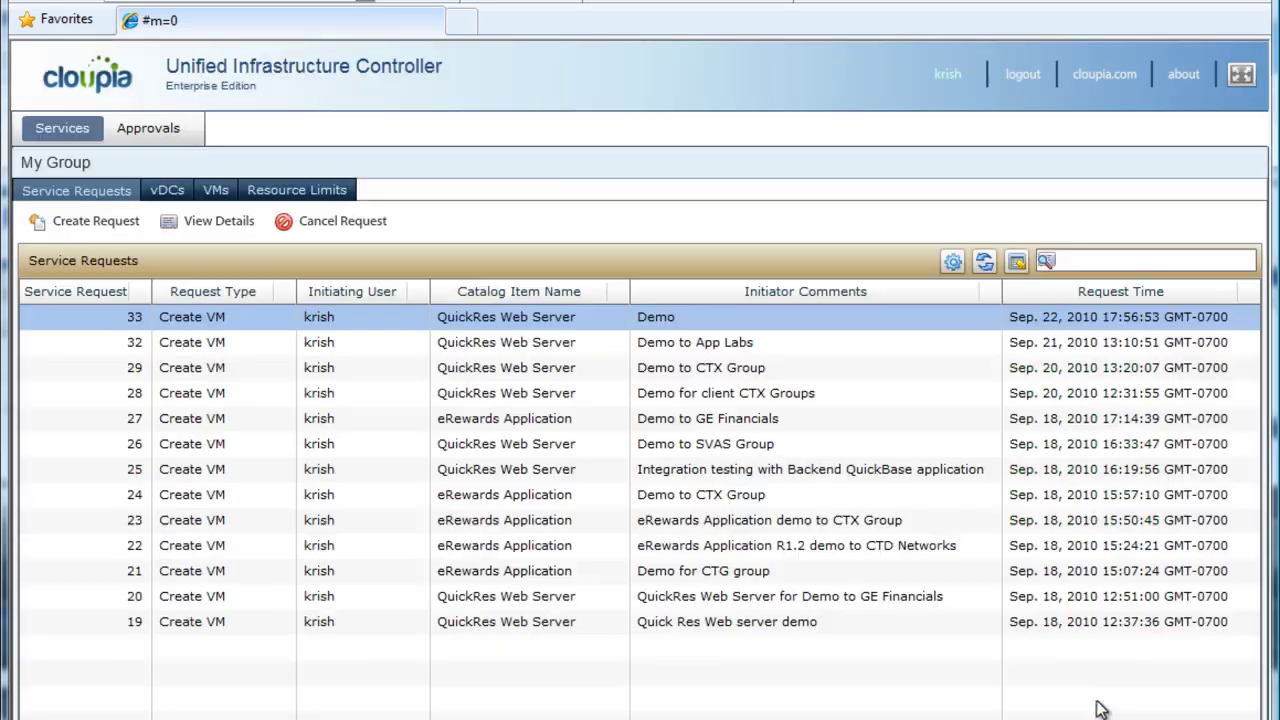
left_click(667, 472)
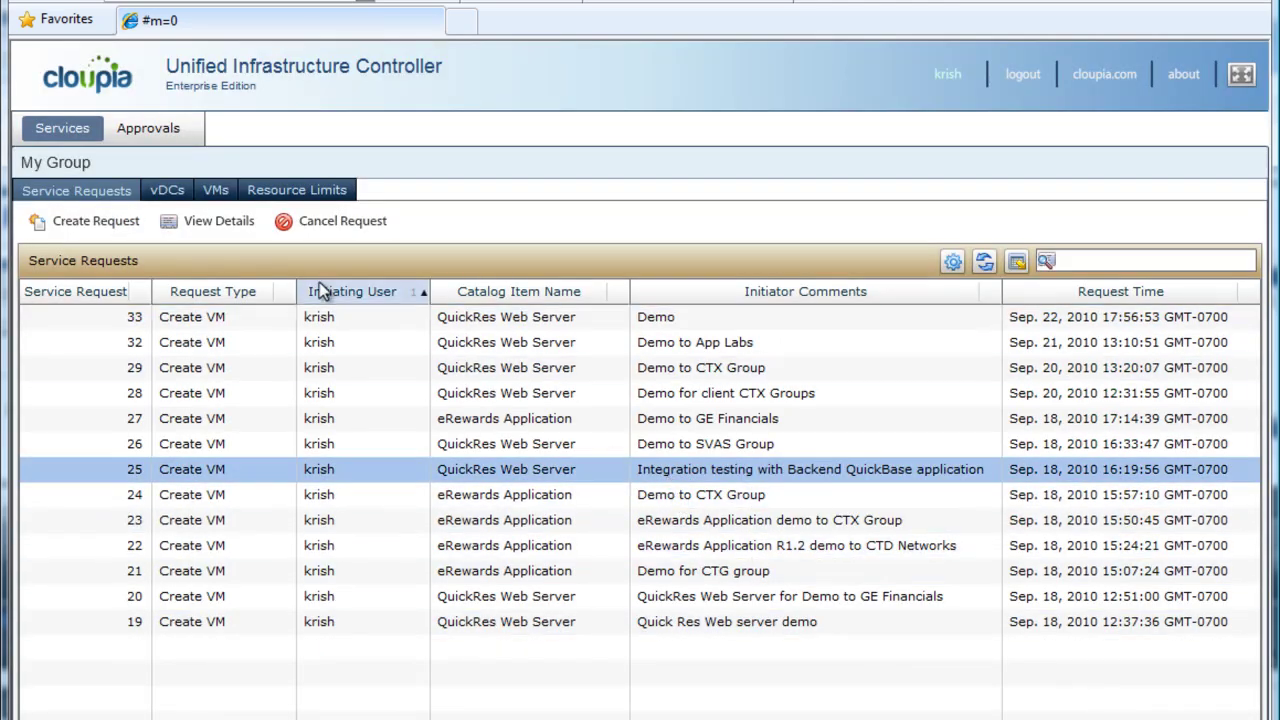
left_click(180, 224)
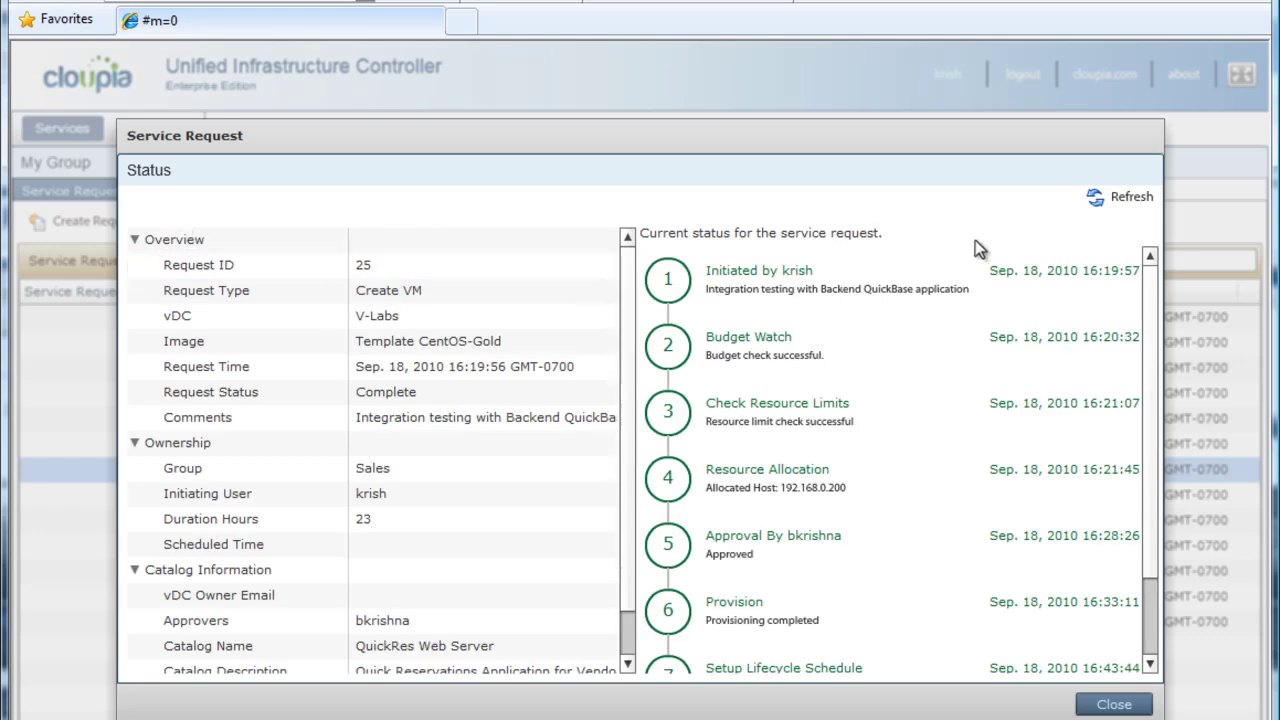
scroll(1147, 425, "down", 1)
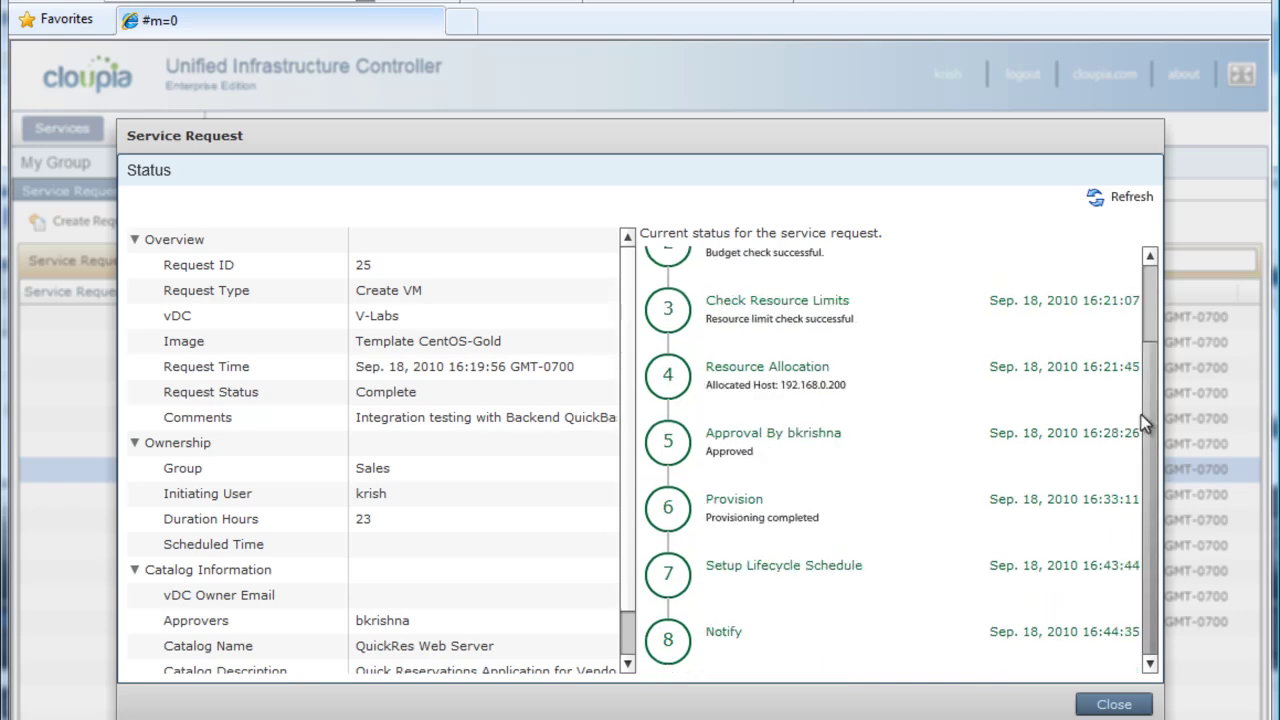
scroll(1145, 420, "up", 1)
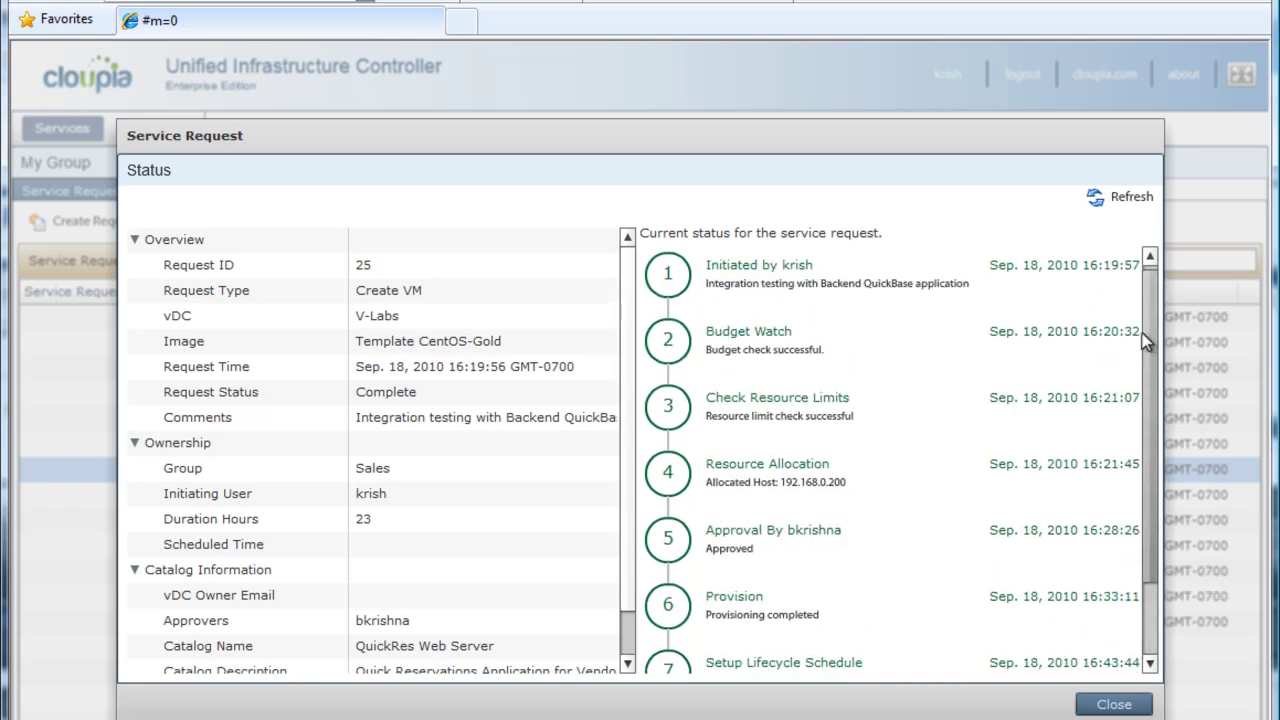
scroll(1142, 333, "down", 1)
scroll(1145, 316, "up", 1)
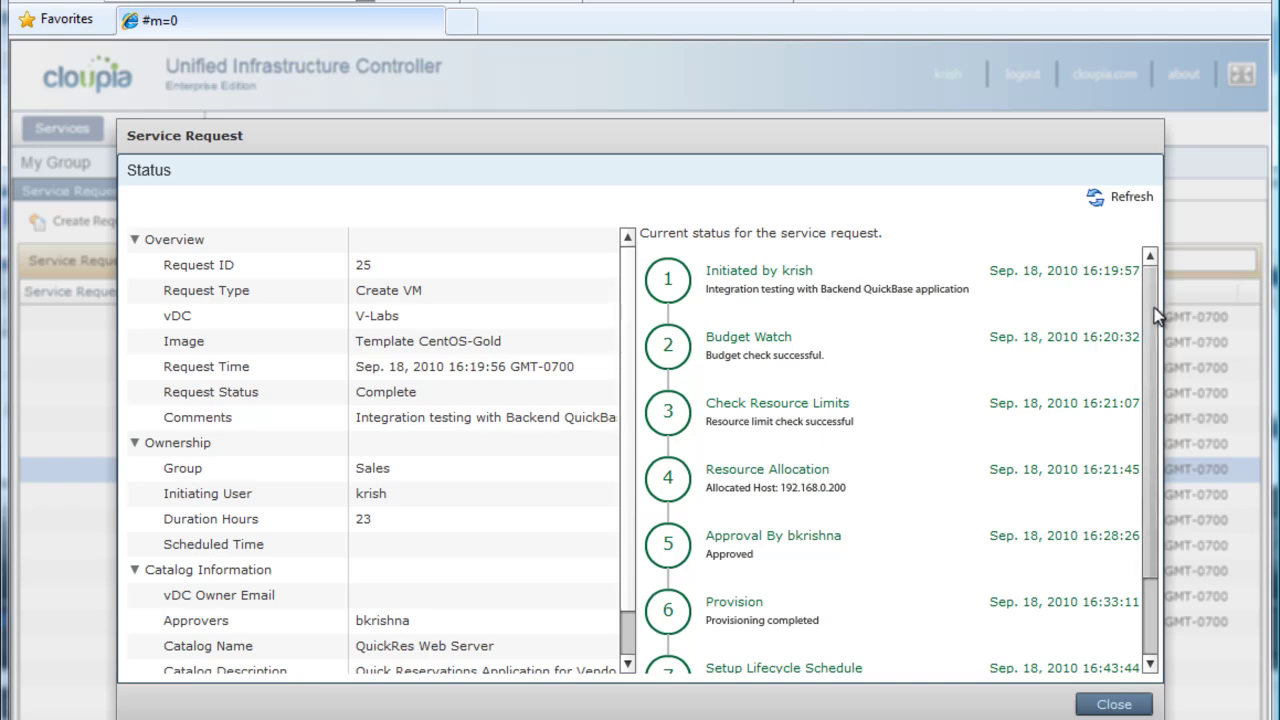
left_click(1153, 316)
scroll(1155, 316, "down", 1)
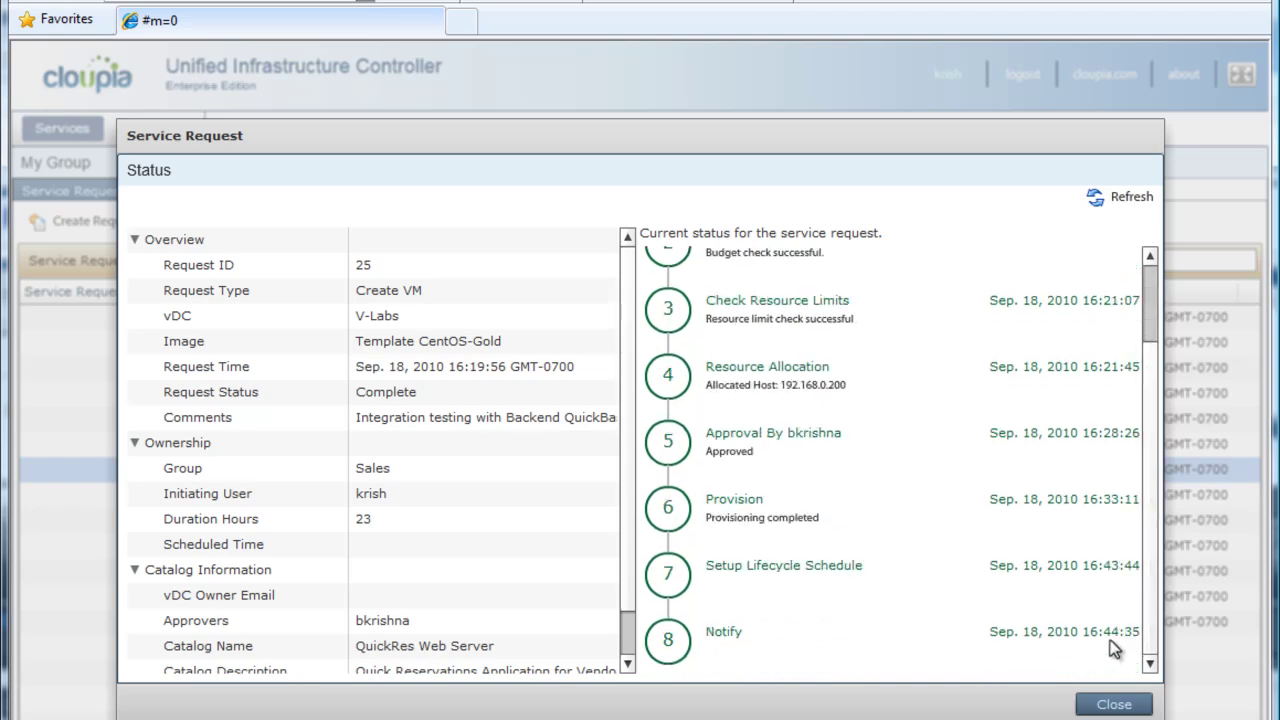
scroll(1147, 286, "up", 1)
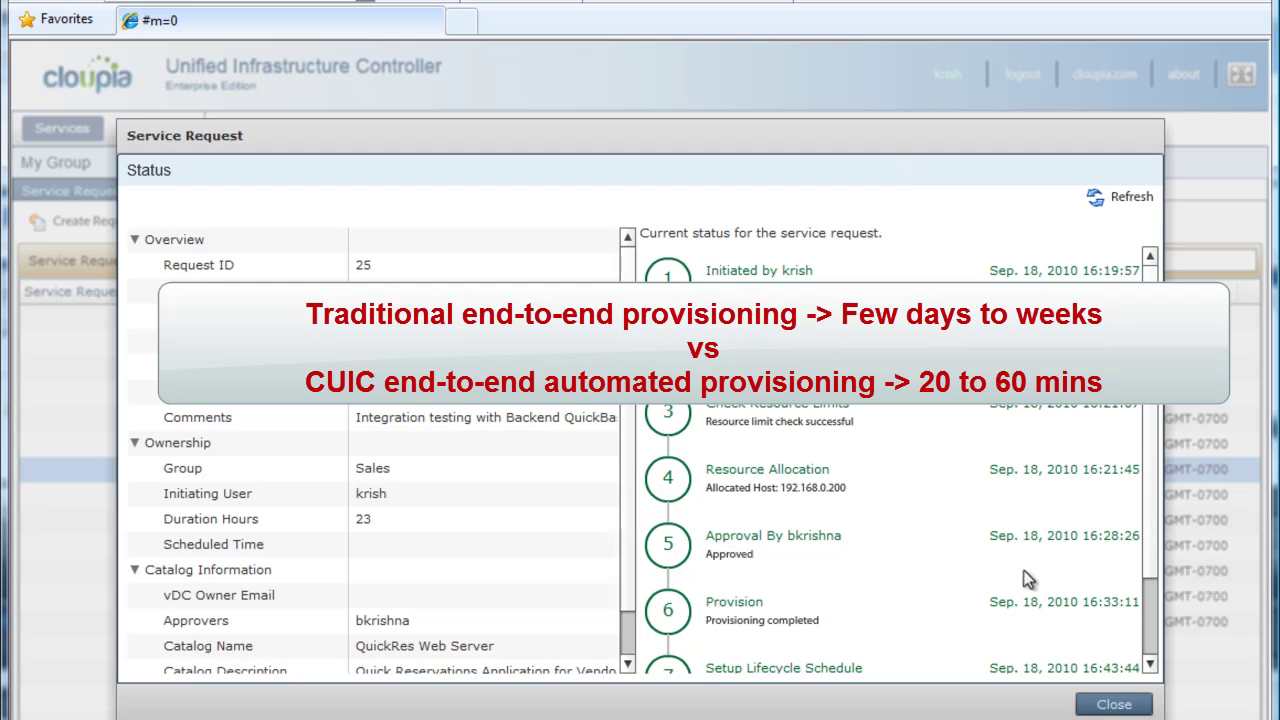
left_click(1110, 704)
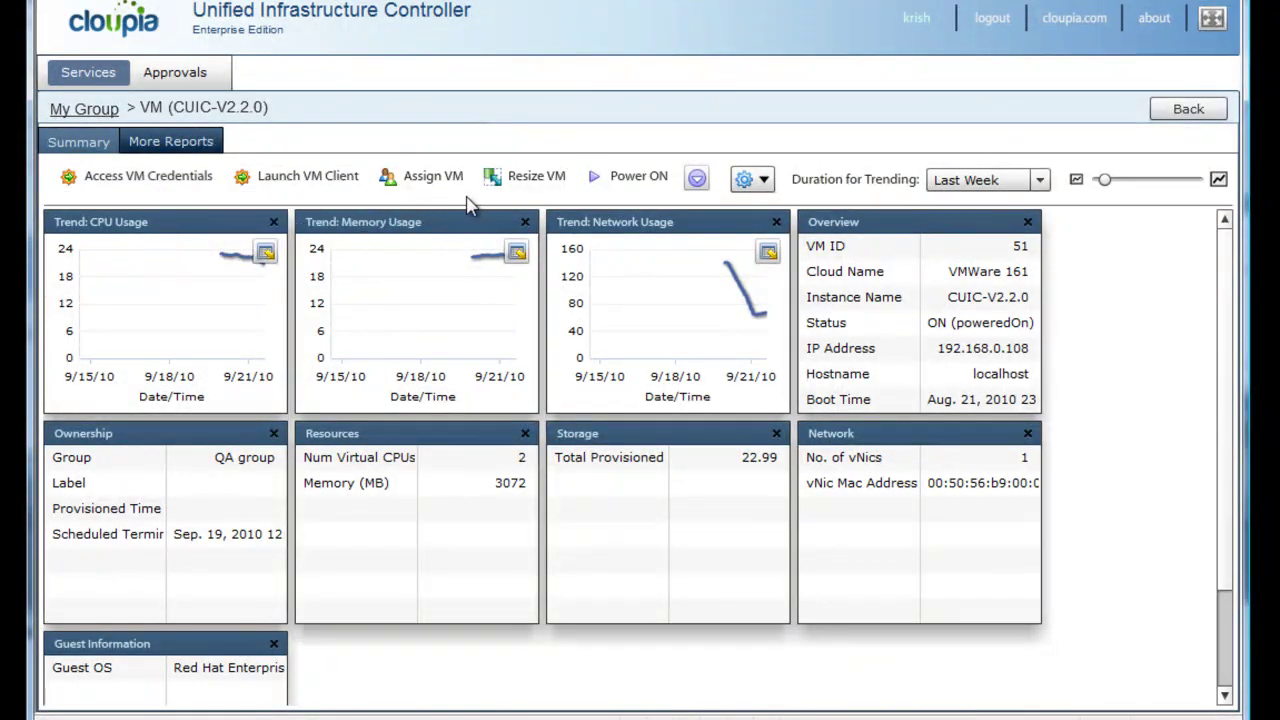
Step: Check the VM client access scheme is Web Access, then cancel the launch
left_click(335, 178)
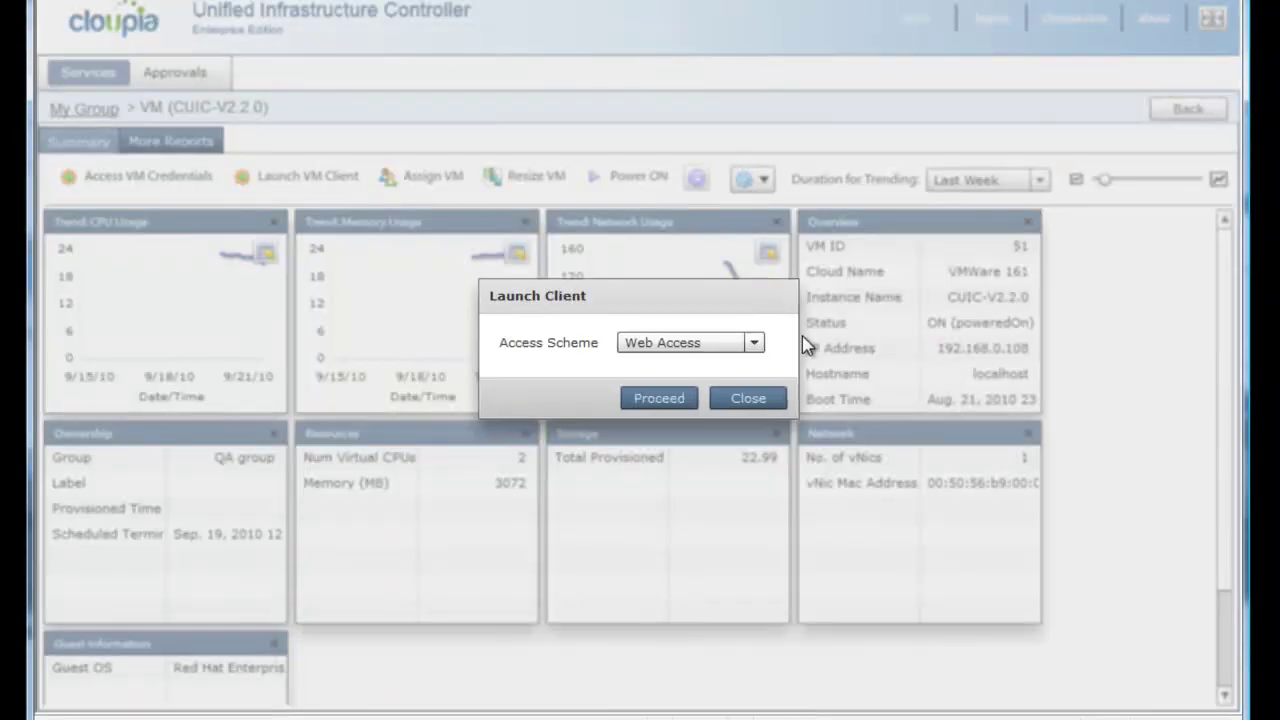
left_click(755, 345)
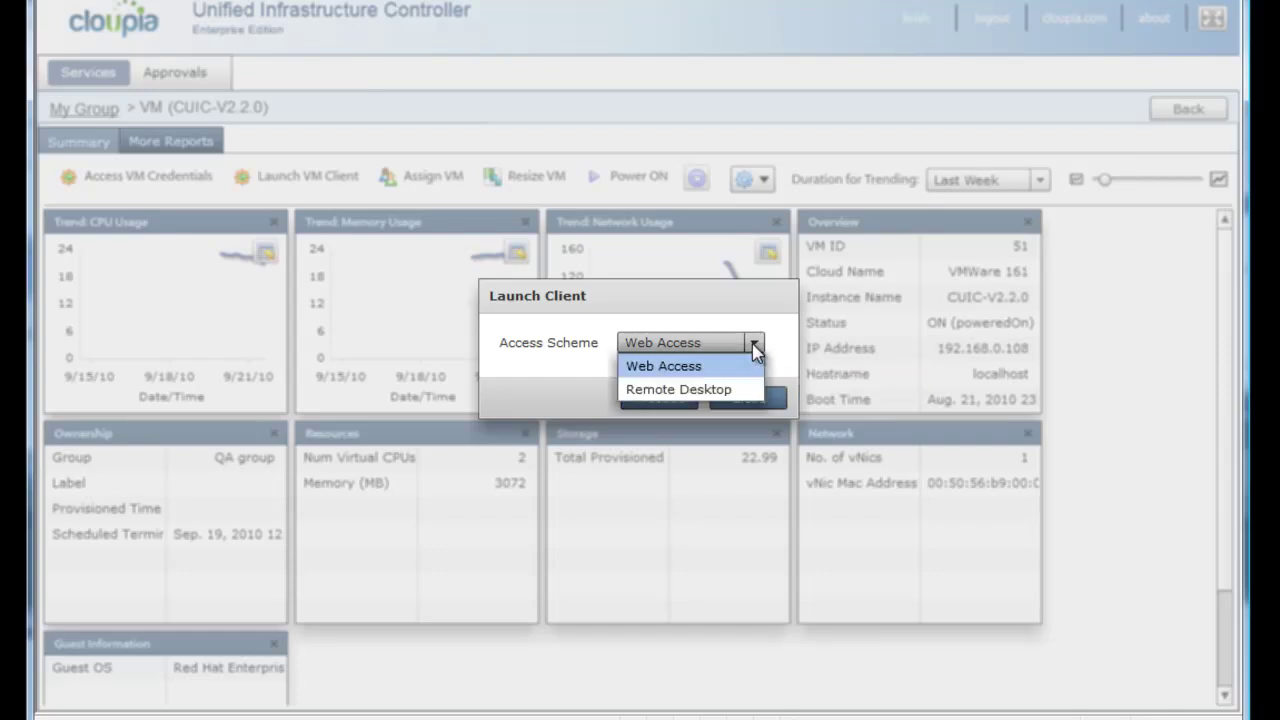
left_click(755, 345)
left_click(749, 398)
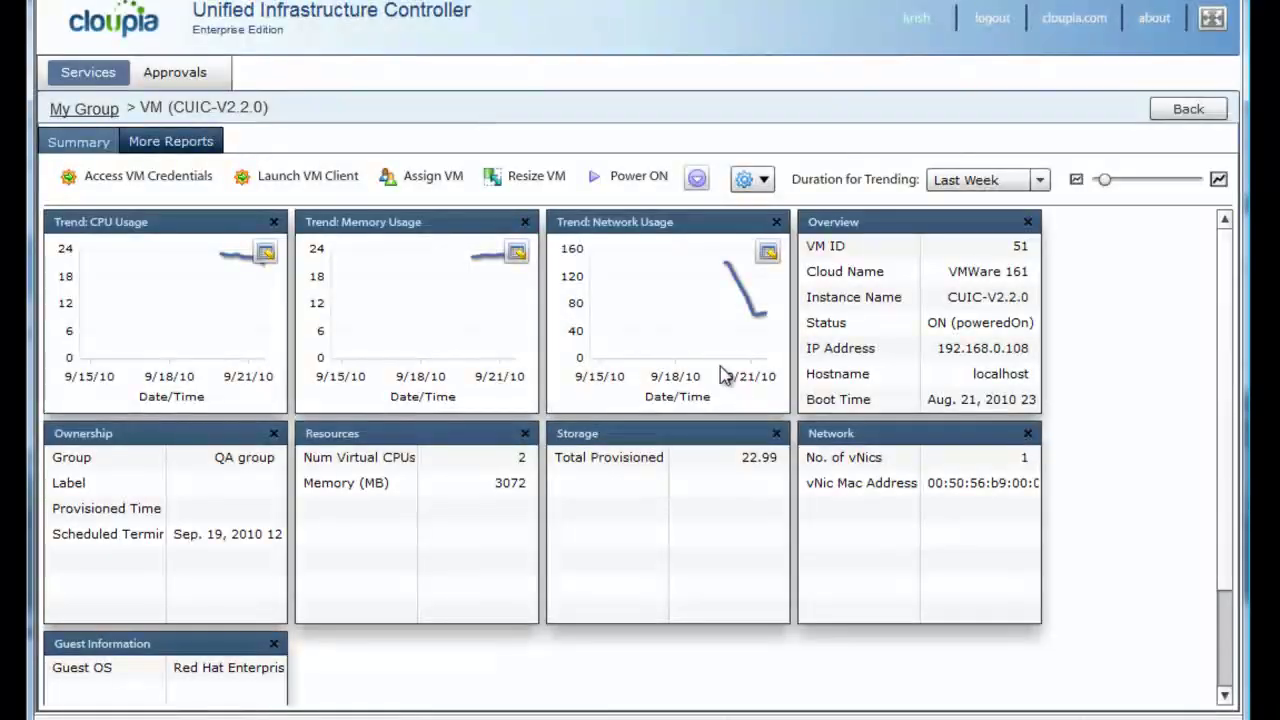
Step: Add the Trend: Disk IO chart to the dashboard and set trending to Last Day
left_click(764, 180)
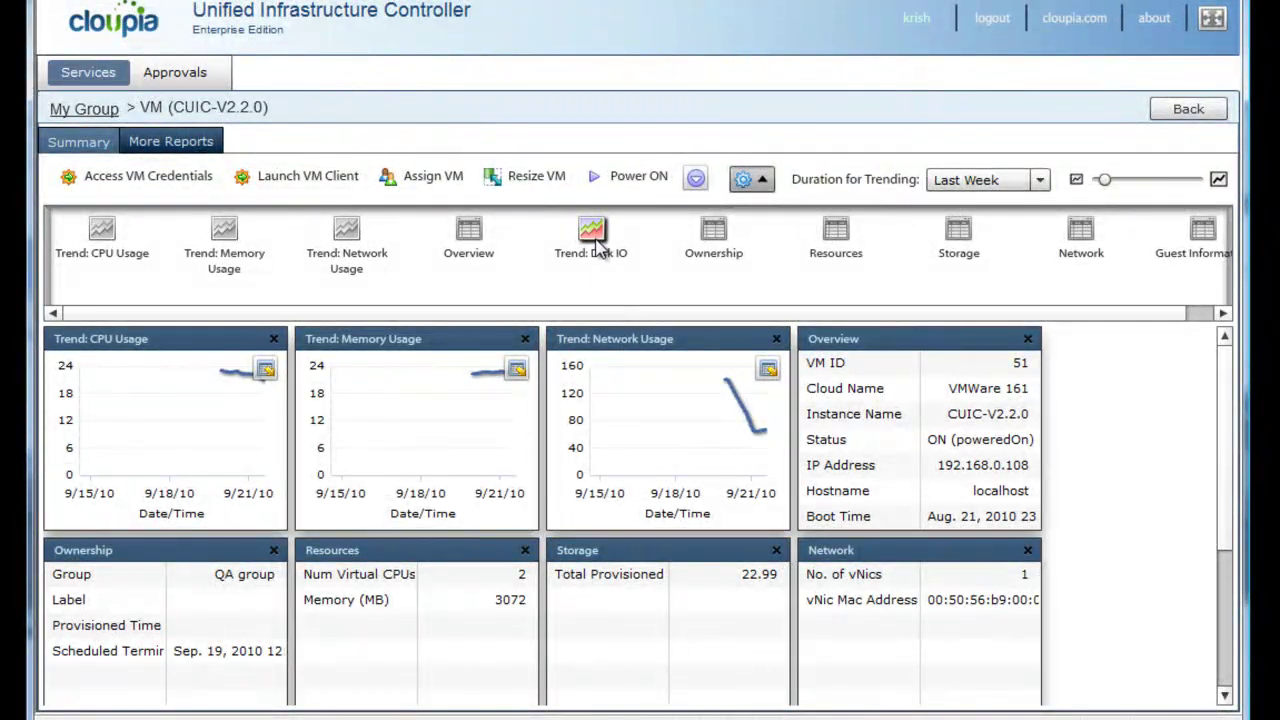
left_click_drag(594, 232, 856, 372)
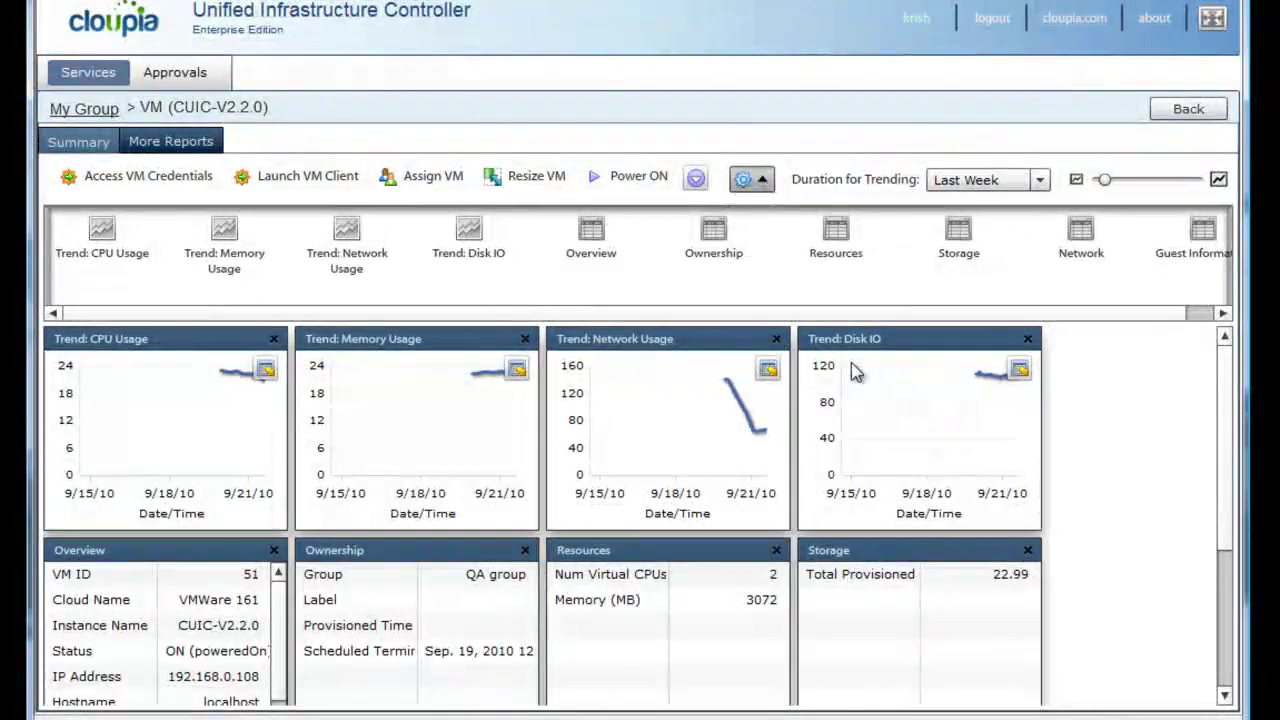
left_click(1039, 179)
left_click(1016, 230)
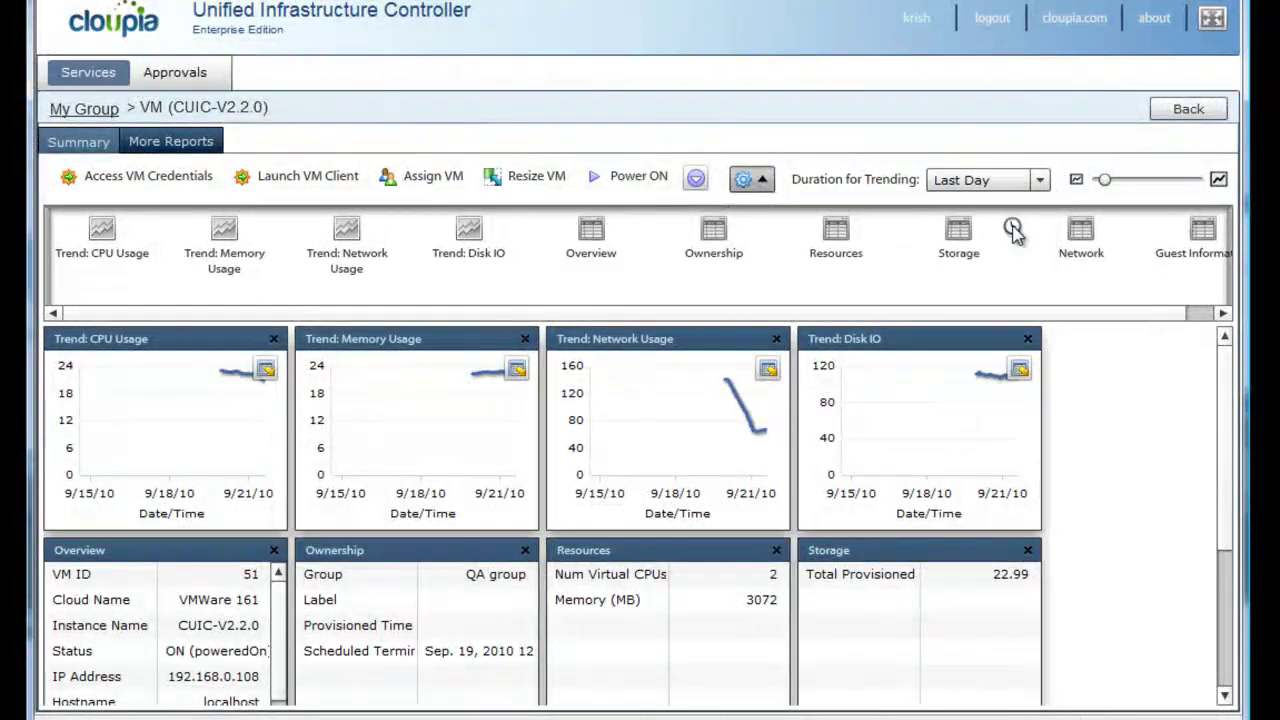